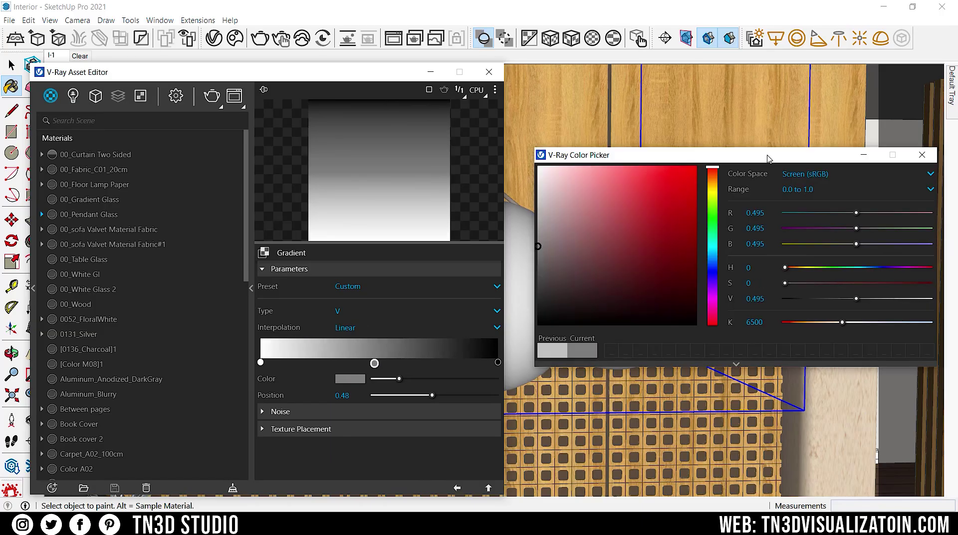
Set the pendant glass gradient to Exponential Down interpolation with its middle stop at 0.23
{"action": "left_click", "coordinate": [318, 362]}
{"action": "left_click", "coordinate": [498, 327]}
{"action": "left_click", "coordinate": [349, 349]}
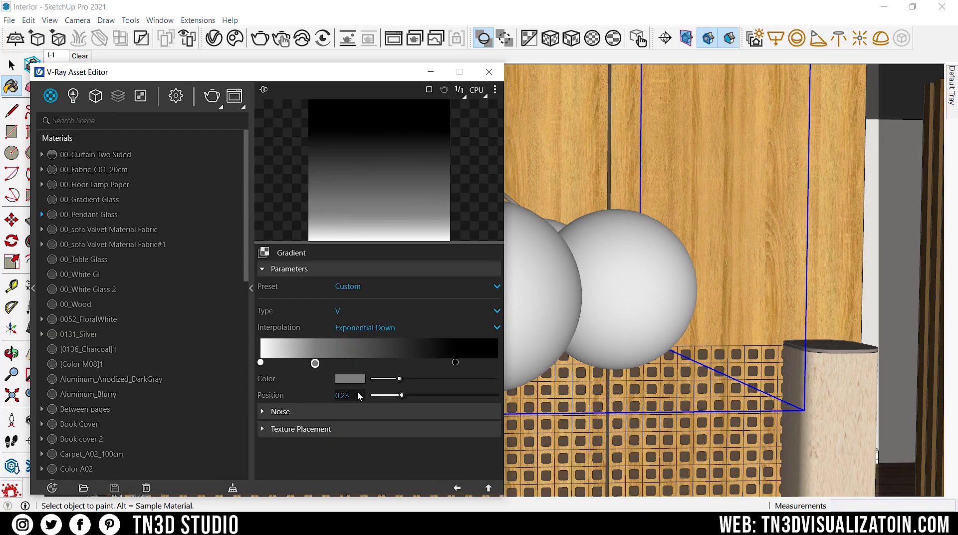
{"action": "left_click_drag", "start_coordinate": [456, 361], "coordinate": [498, 363]}
{"action": "left_click", "coordinate": [315, 362]}
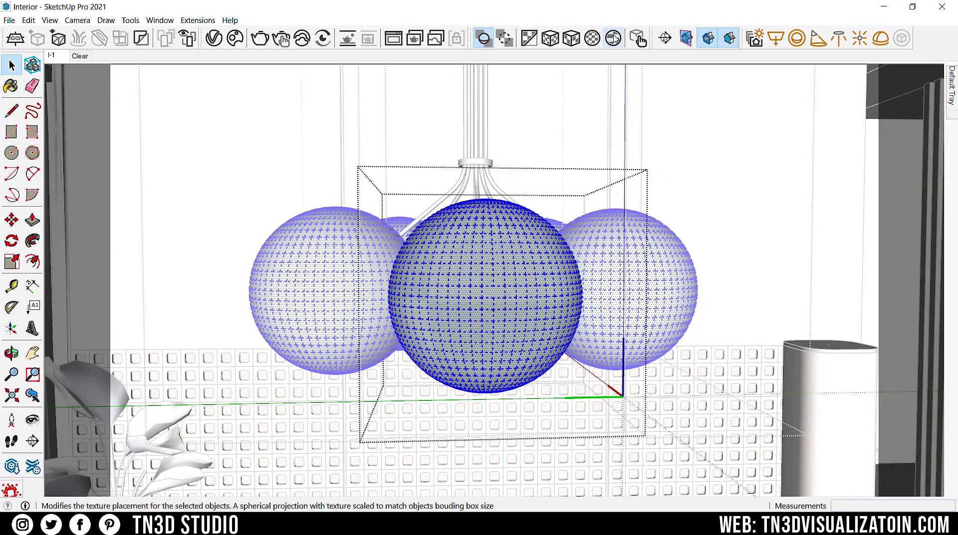
Deselect the globes, show the V-Ray Asset Editor's Settings, and switch to the 'Clear' scene
{"action": "left_click", "coordinate": [613, 40]}
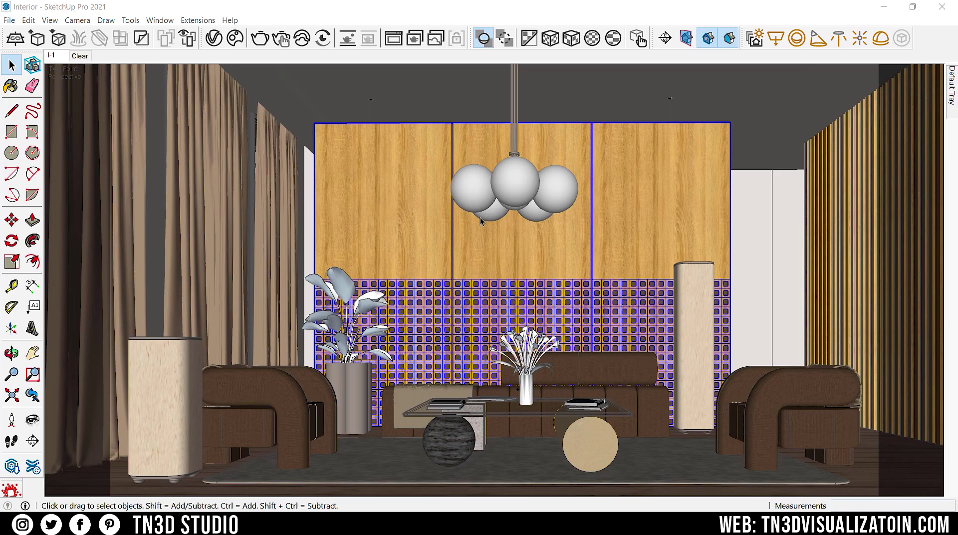
{"action": "left_click", "coordinate": [220, 44]}
{"action": "left_click", "coordinate": [456, 98]}
{"action": "left_click_drag", "start_coordinate": [374, 70], "coordinate": [178, 70]}
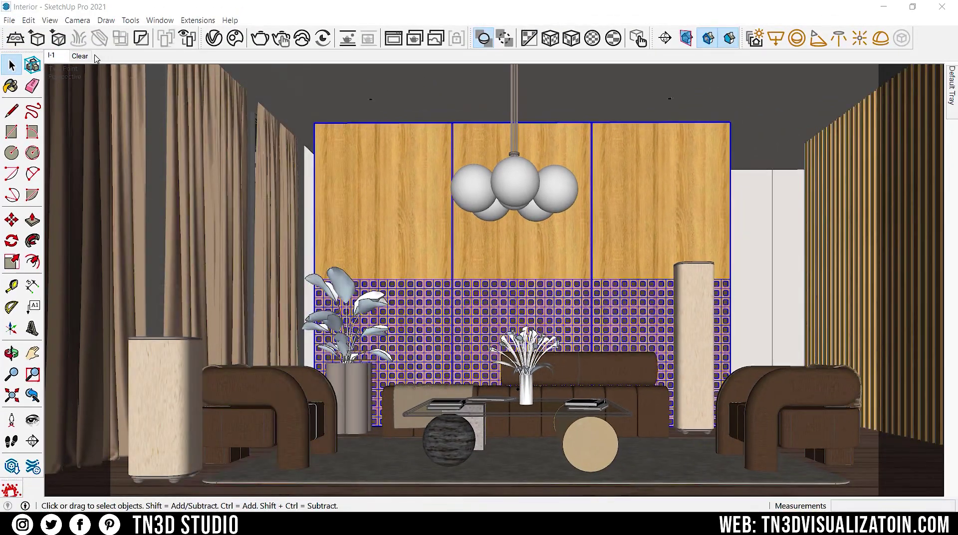
{"action": "left_click", "coordinate": [84, 57]}
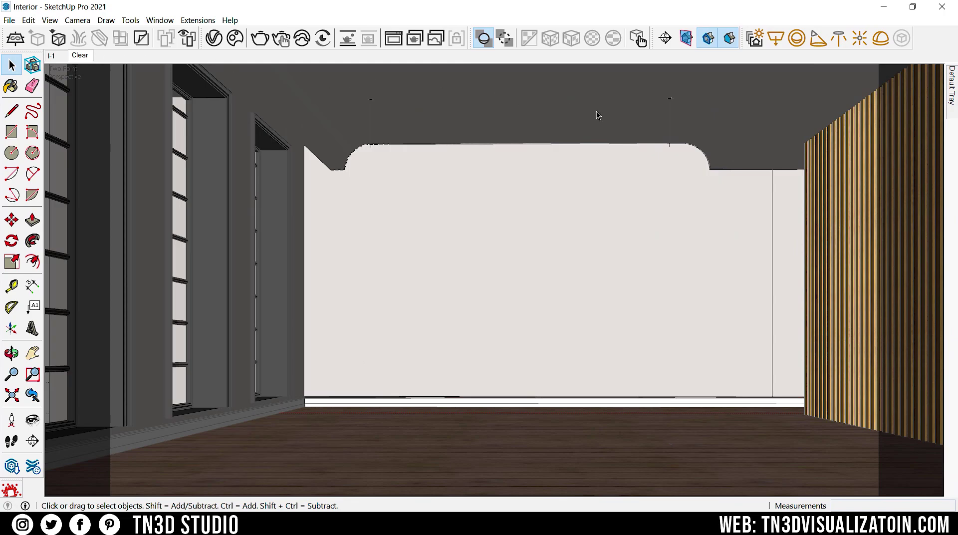
Place a V-Ray dome light in the room and bring up its parameters in the Asset Editor
{"action": "left_click", "coordinate": [880, 39]}
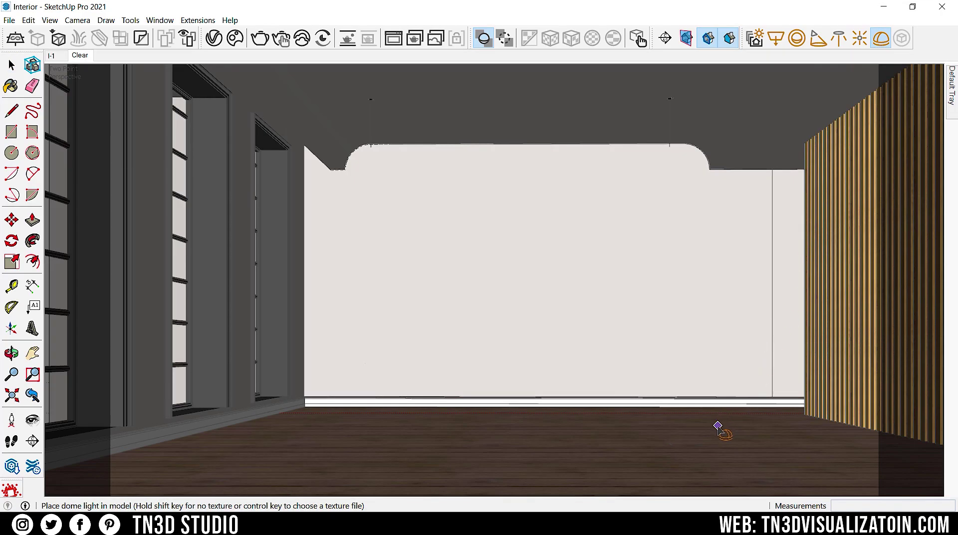
{"action": "left_click", "coordinate": [840, 470], "text": "shift"}
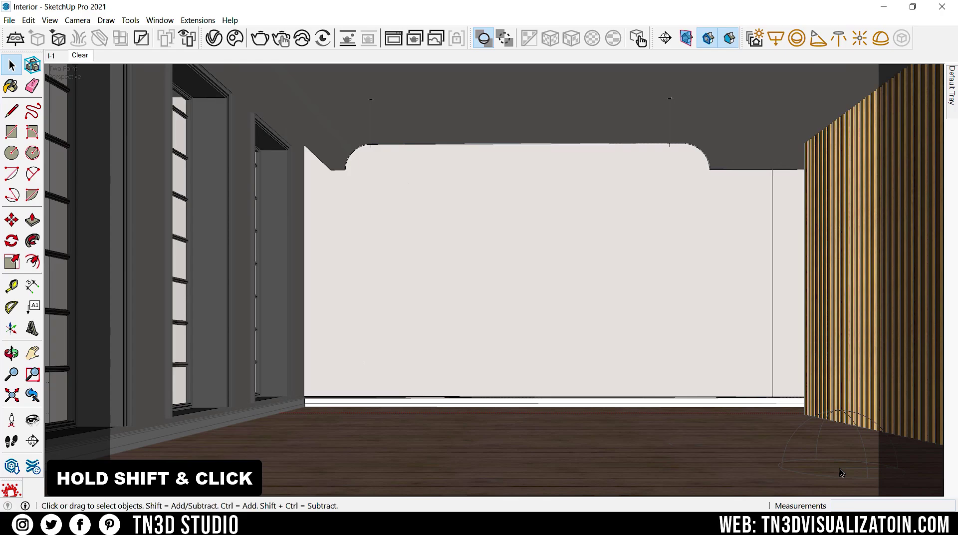
{"action": "left_click", "coordinate": [187, 38]}
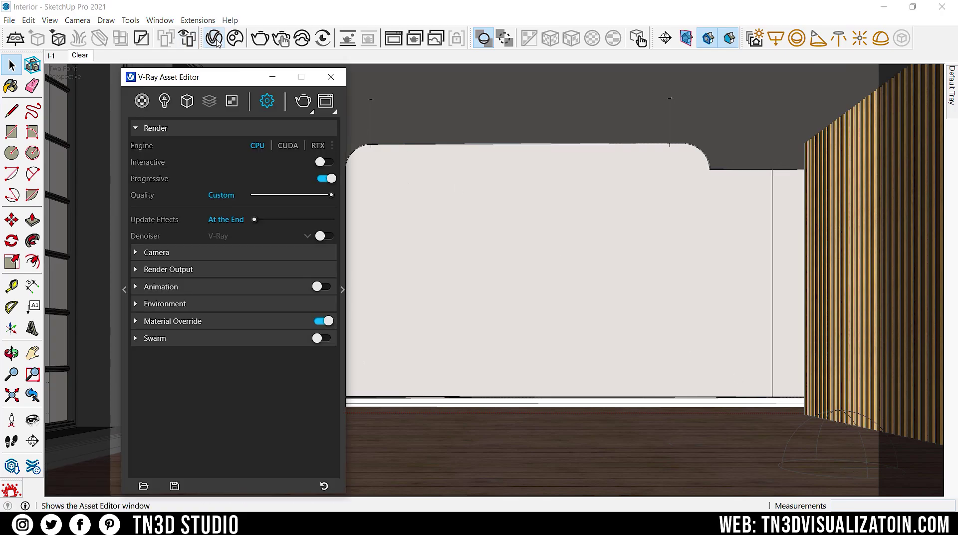
{"action": "left_click", "coordinate": [165, 102]}
{"action": "left_click", "coordinate": [174, 238]}
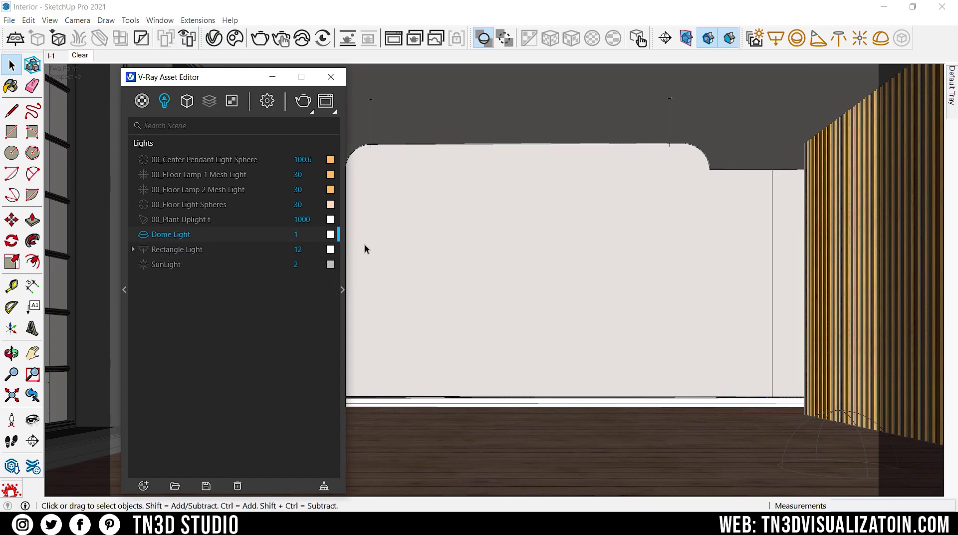
{"action": "left_click", "coordinate": [344, 239]}
{"action": "left_click_drag", "start_coordinate": [381, 78], "coordinate": [307, 75]}
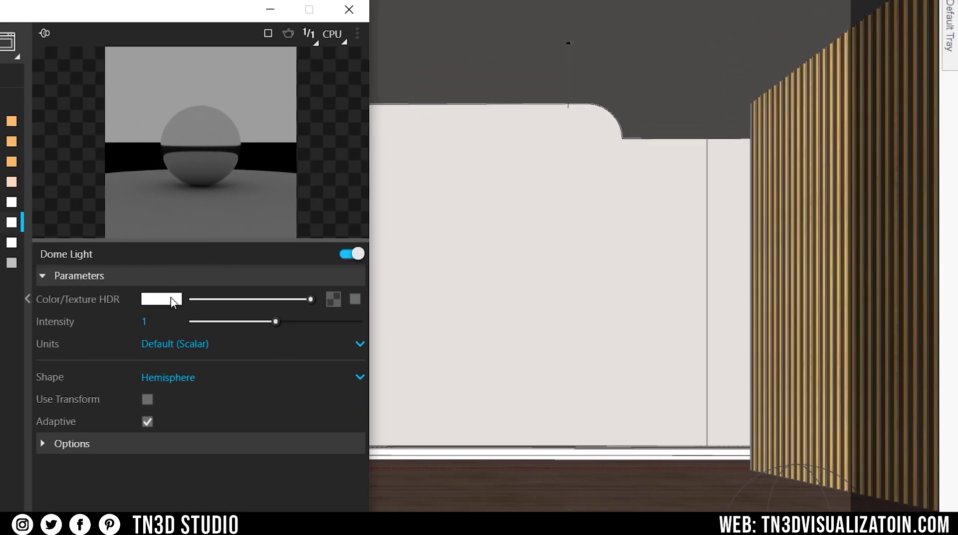
Try pink, red, blue and grey dome light colours, then set it back to white
{"action": "left_click", "coordinate": [172, 300]}
{"action": "left_click", "coordinate": [488, 173]}
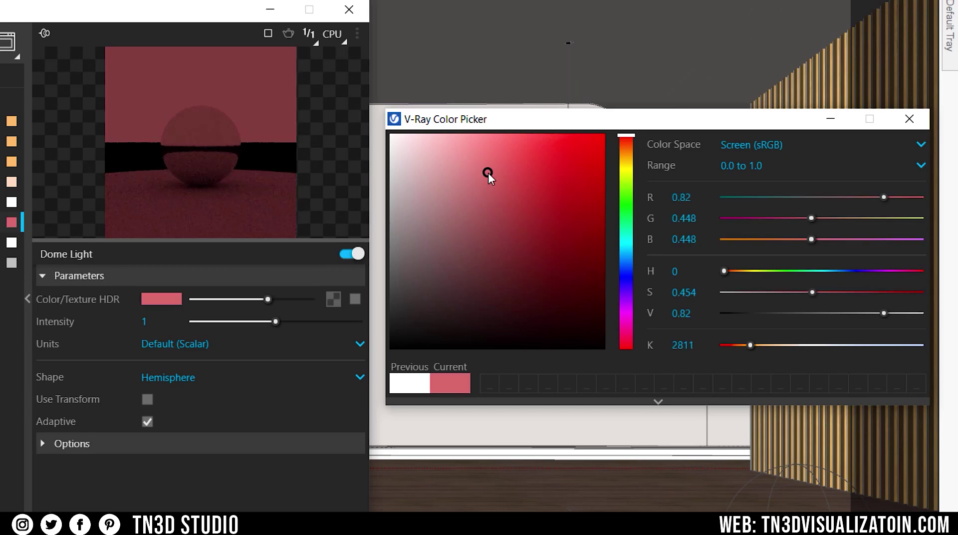
{"action": "left_click", "coordinate": [592, 141]}
{"action": "left_click", "coordinate": [625, 273]}
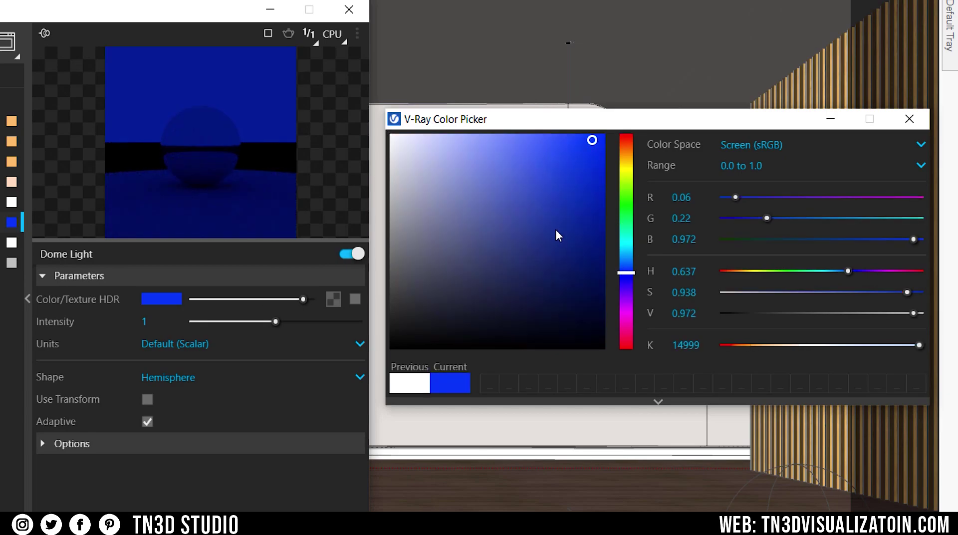
{"action": "mouse_move", "coordinate": [555, 225]}
{"action": "left_mouse_down"}
{"action": "mouse_move", "coordinate": [347, 198]}
{"action": "mouse_move", "coordinate": [315, 142]}
{"action": "left_mouse_up"}
{"action": "left_click", "coordinate": [910, 119]}
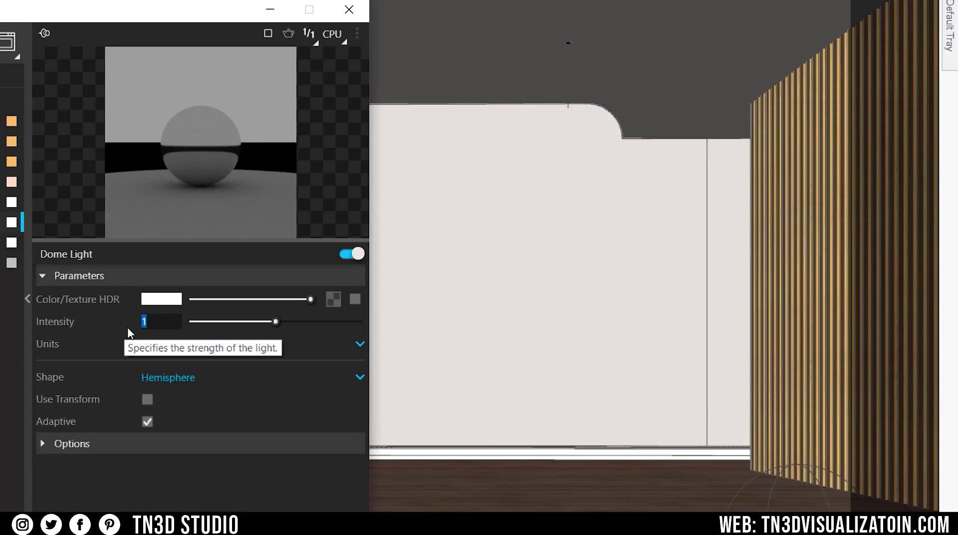
Set the dome light intensity to 35 and close the Asset Editor
{"action": "type", "text": "35"}
{"action": "key", "text": "Return"}
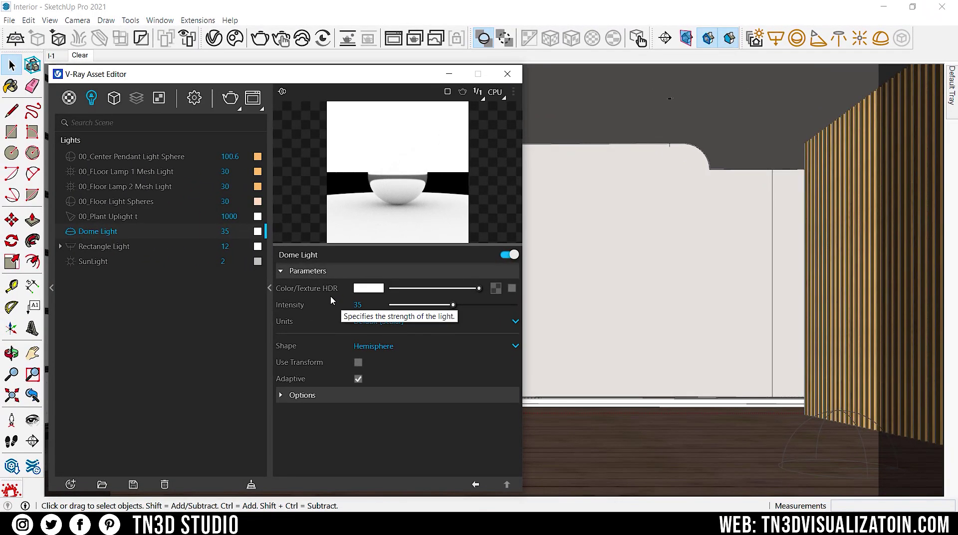
{"action": "left_click", "coordinate": [270, 288]}
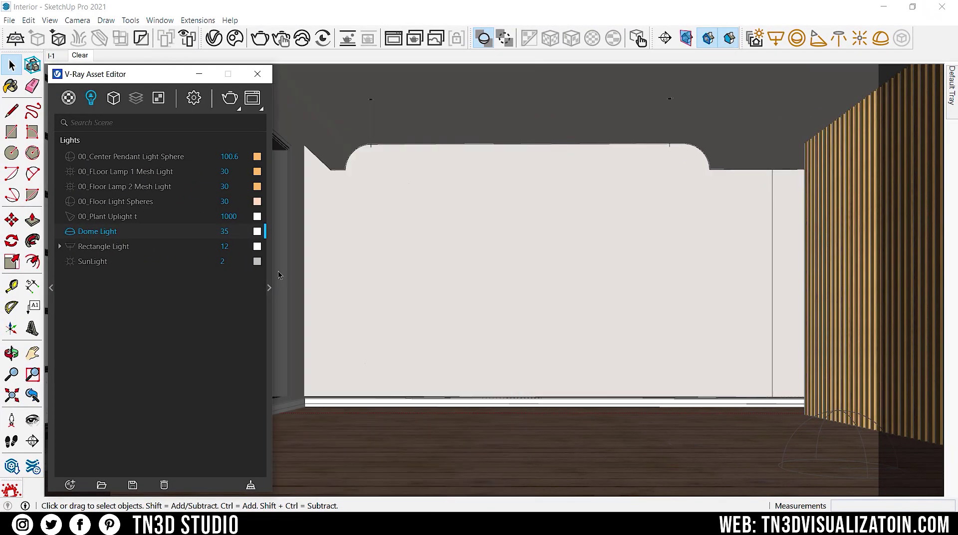
{"action": "left_click", "coordinate": [257, 74]}
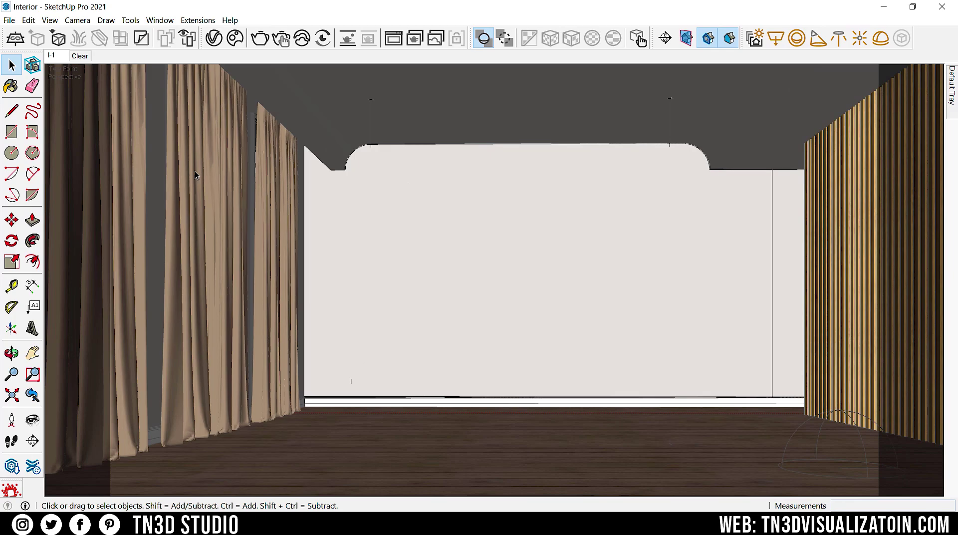
Bring the ceiling light into view and enter its component inside the wall group
{"action": "key", "text": "h"}
{"action": "left_click_drag", "start_coordinate": [381, 180], "coordinate": [365, 160]}
{"action": "scroll", "coordinate": [365, 160], "scroll_direction": "up", "scroll_amount": 5}
{"action": "middle_click_drag", "start_coordinate": [353, 161], "coordinate": [462, 229]}
{"action": "key", "text": "space"}
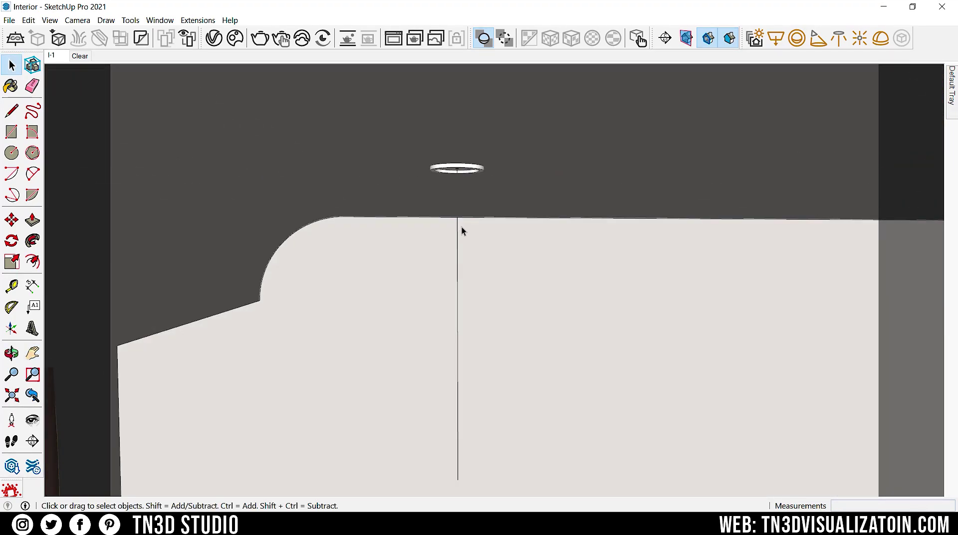
{"action": "left_click", "coordinate": [456, 233]}
{"action": "double_click", "coordinate": [349, 218]}
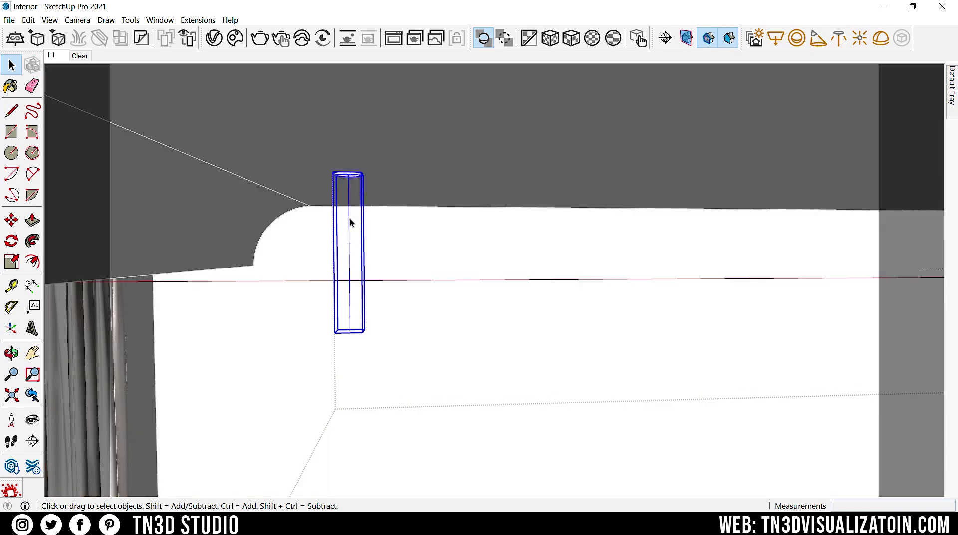
{"action": "double_click", "coordinate": [350, 217]}
Place a downward V-Ray spotlight at the fixture, setting its cone angle and penumbra
{"action": "left_click", "coordinate": [819, 38]}
{"action": "scroll", "coordinate": [325, 182], "scroll_direction": "up", "scroll_amount": 4}
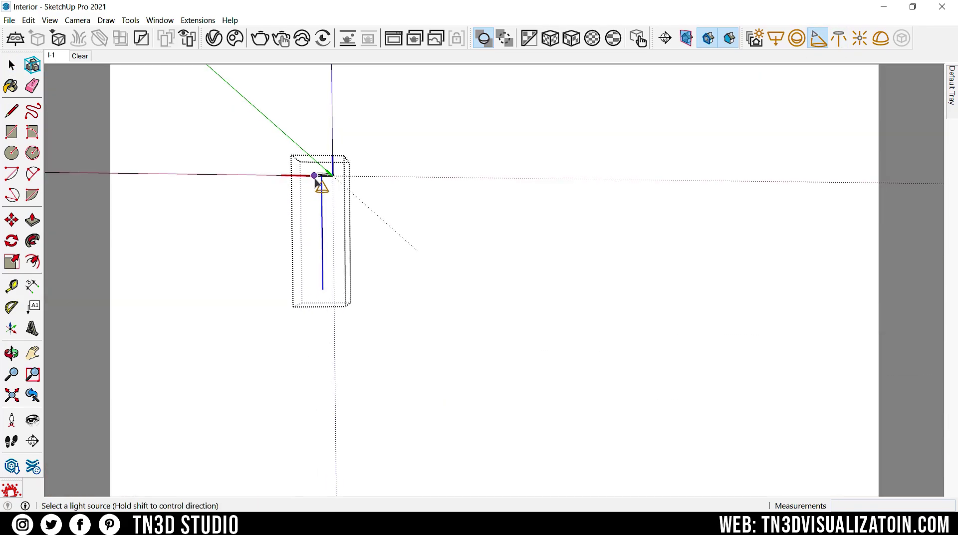
{"action": "scroll", "coordinate": [326, 184], "scroll_direction": "up", "scroll_amount": 1}
{"action": "left_click", "coordinate": [326, 176], "text": "shift"}
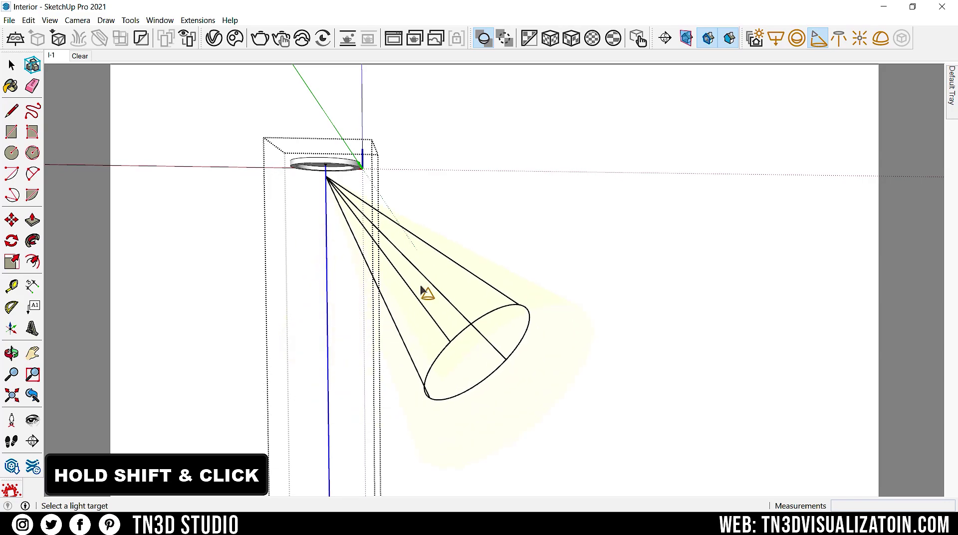
{"action": "left_click", "coordinate": [330, 400], "text": "shift"}
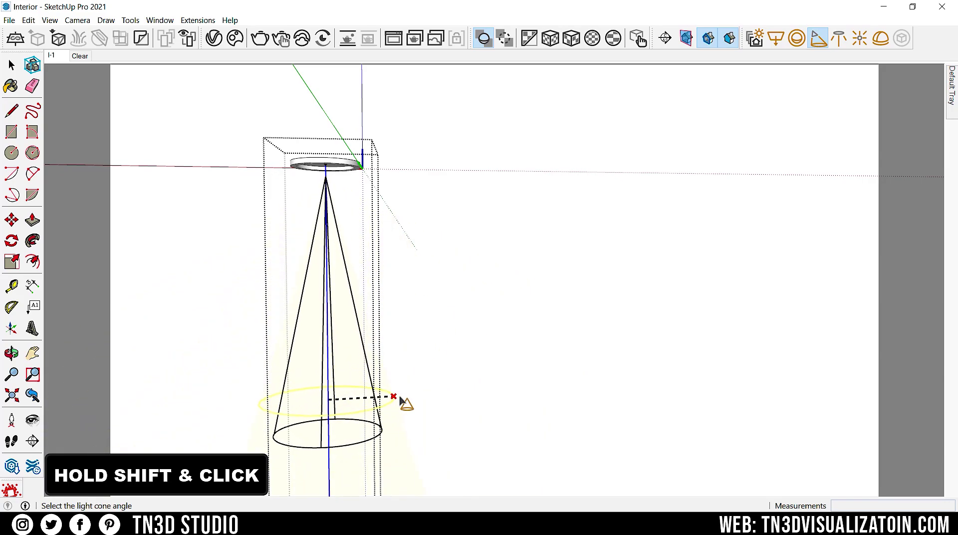
{"action": "left_click", "coordinate": [402, 400], "text": "shift"}
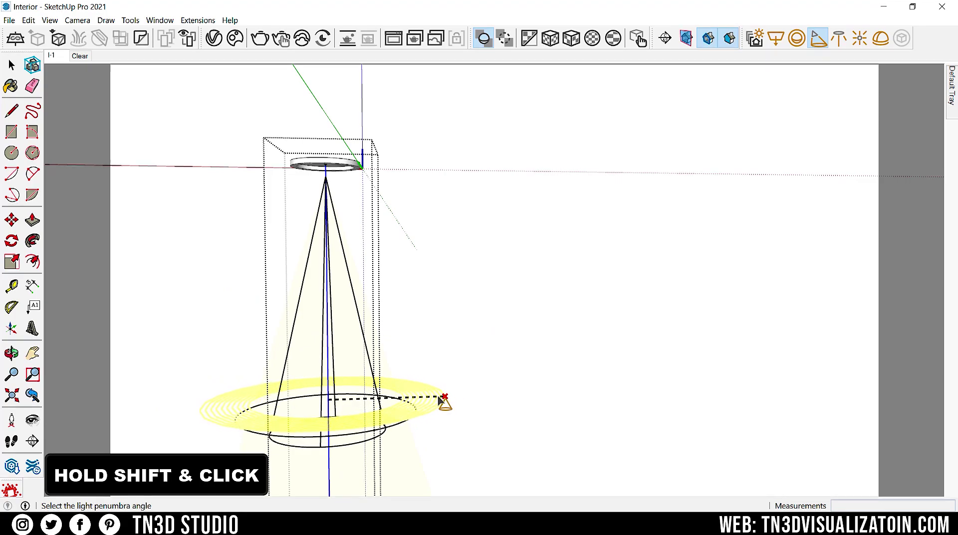
{"action": "left_click", "coordinate": [425, 398]}
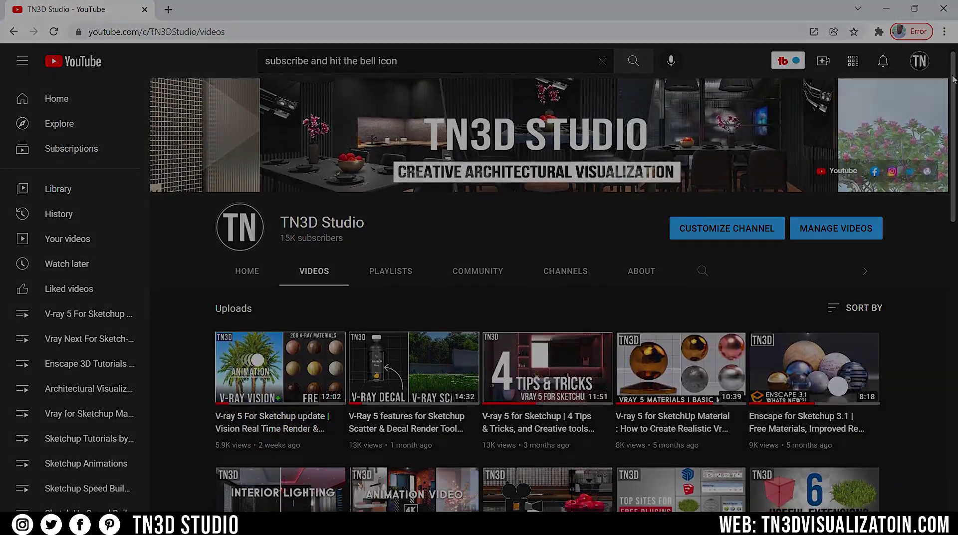
Show the TN3D Studio channel's PLAYLISTS page
{"action": "left_click_drag", "start_coordinate": [953, 72], "coordinate": [956, 107]}
{"action": "scroll", "coordinate": [549, 300], "scroll_direction": "down", "scroll_amount": 5}
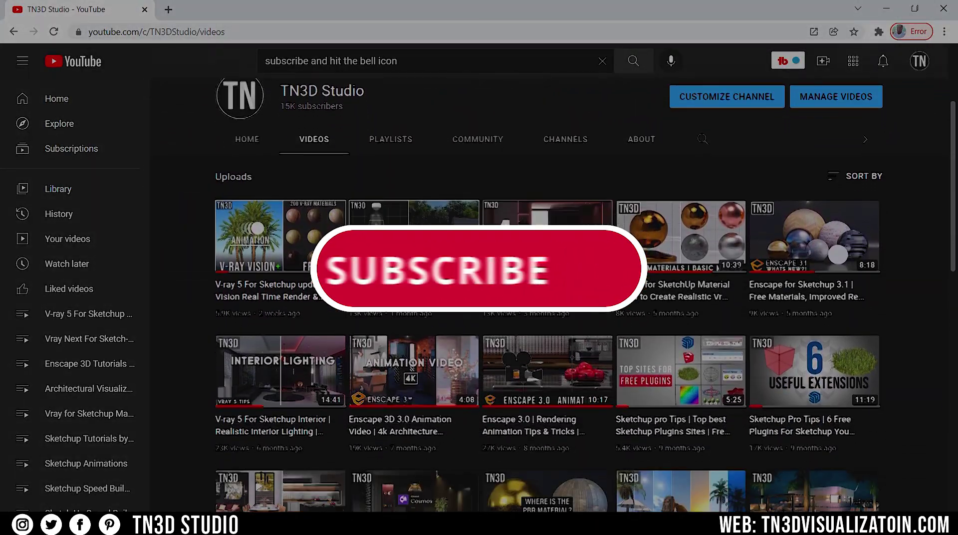
{"action": "scroll", "coordinate": [955, 282], "scroll_direction": "down", "scroll_amount": 5}
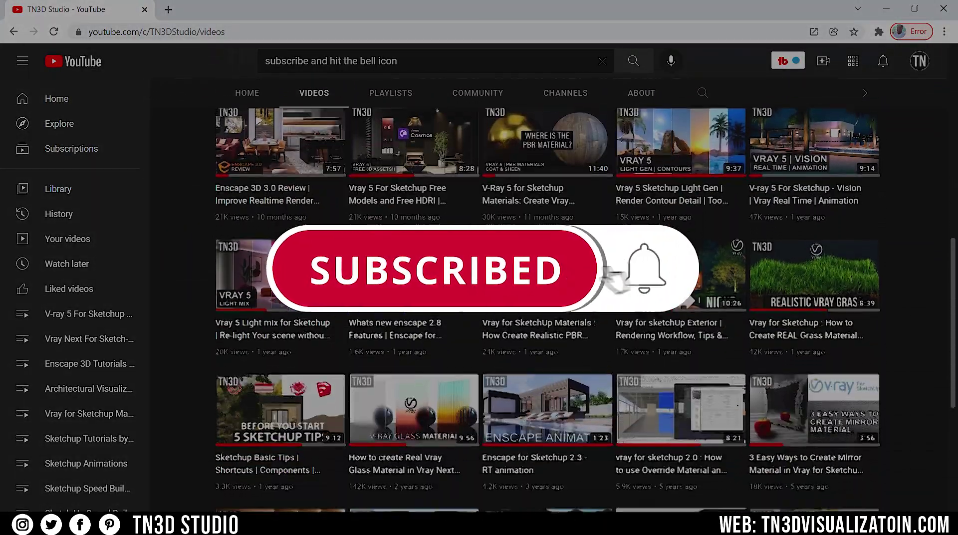
{"action": "scroll", "coordinate": [955, 282], "scroll_direction": "up", "scroll_amount": 10}
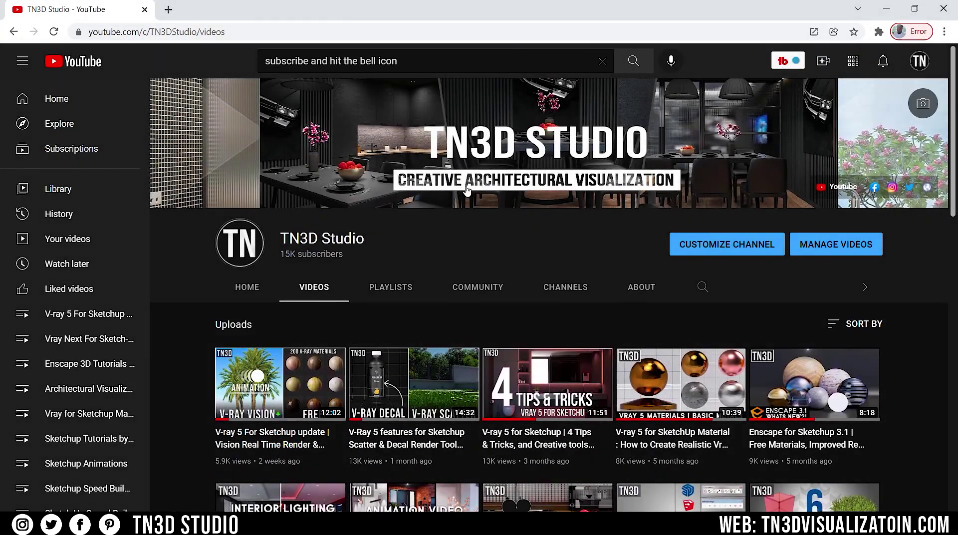
{"action": "left_click", "coordinate": [407, 295]}
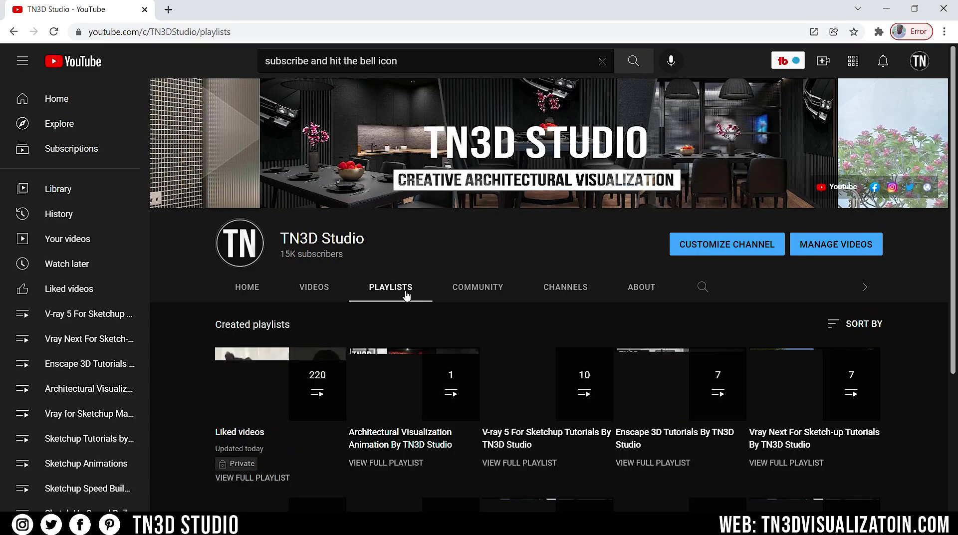
{"action": "mouse_move", "coordinate": [908, 101]}
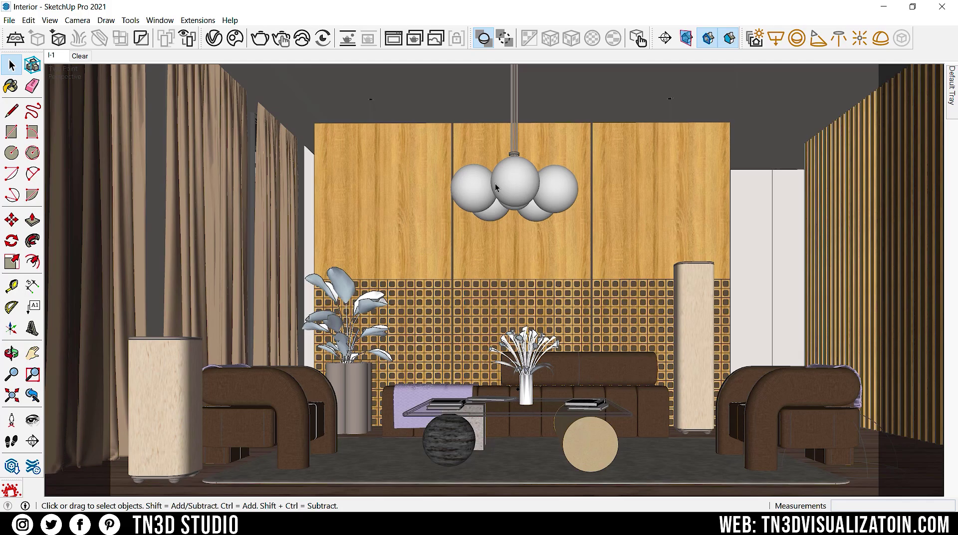
Inspect the chandelier and both column components by entering and leaving their editing
{"action": "left_click", "coordinate": [511, 185]}
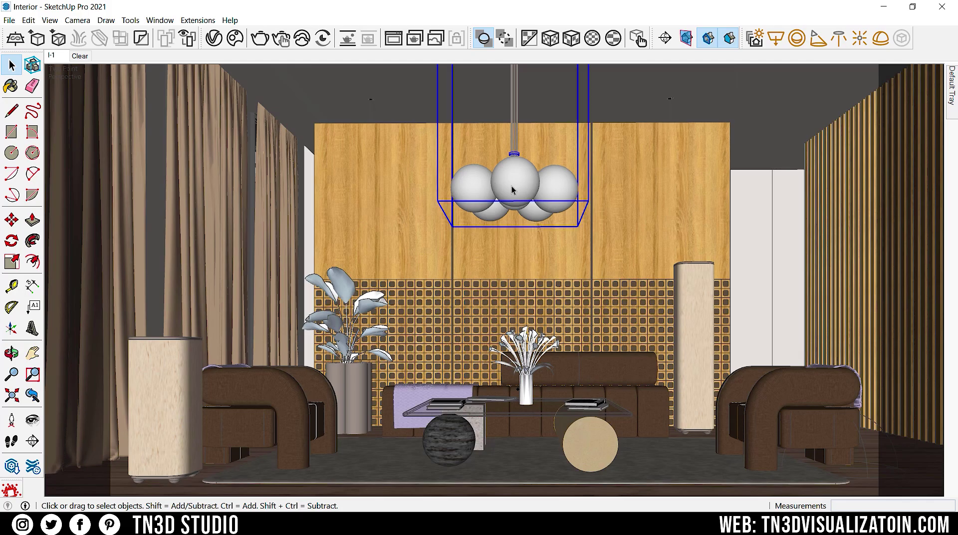
{"action": "double_click", "coordinate": [511, 186]}
{"action": "key", "text": "Escape"}
{"action": "key", "text": "Escape"}
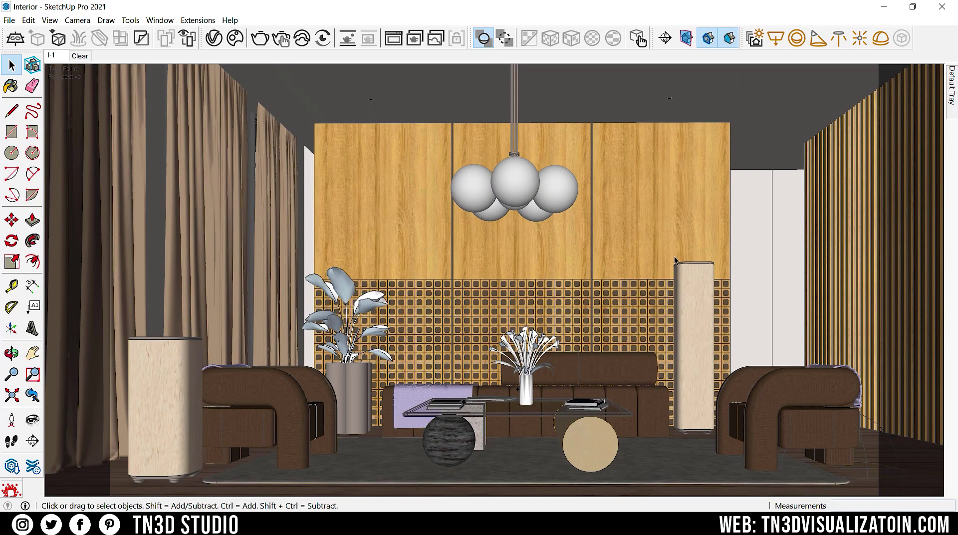
{"action": "double_click", "coordinate": [708, 295]}
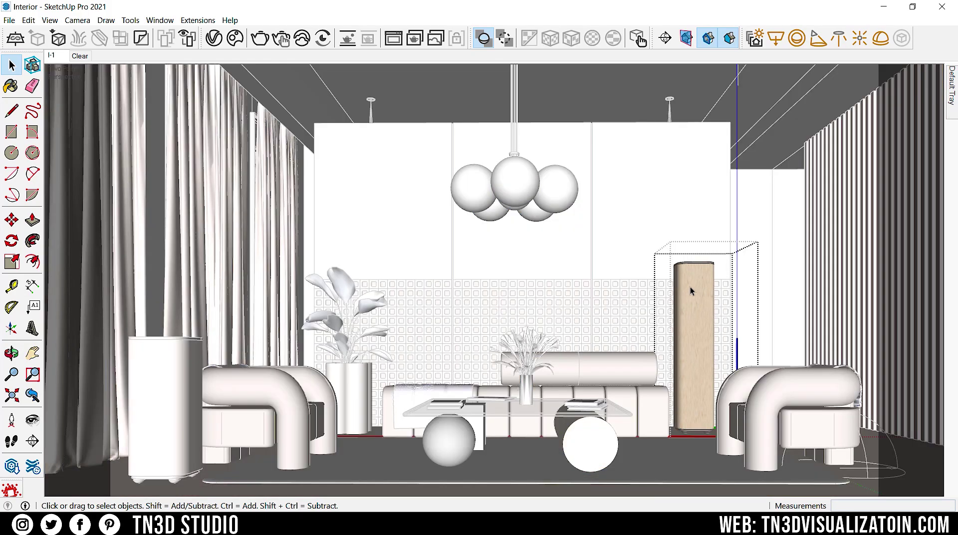
{"action": "key", "text": "Escape"}
{"action": "double_click", "coordinate": [186, 398]}
{"action": "key", "text": "Escape"}
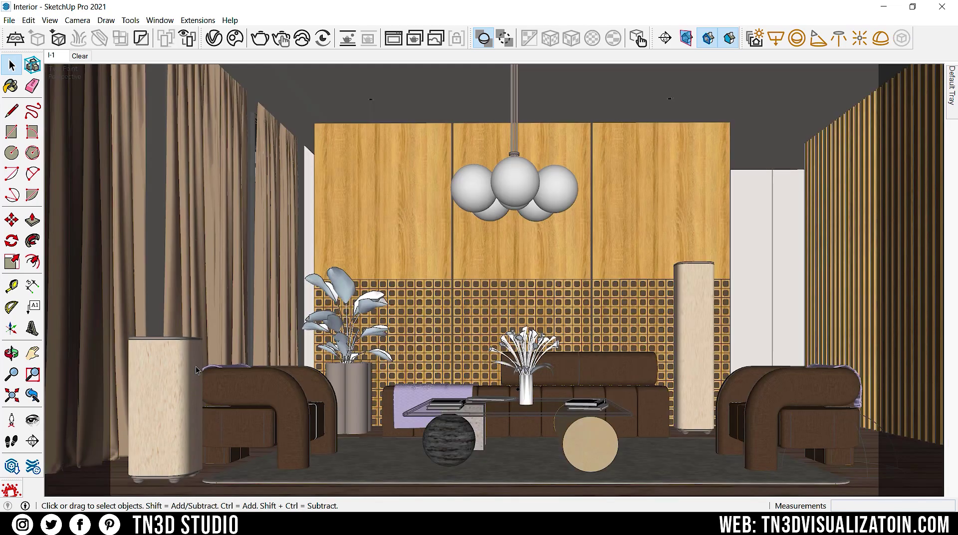
Activate the Paint Bucket and bring up the V-Ray material editor, repositioned
{"action": "key", "text": "b"}
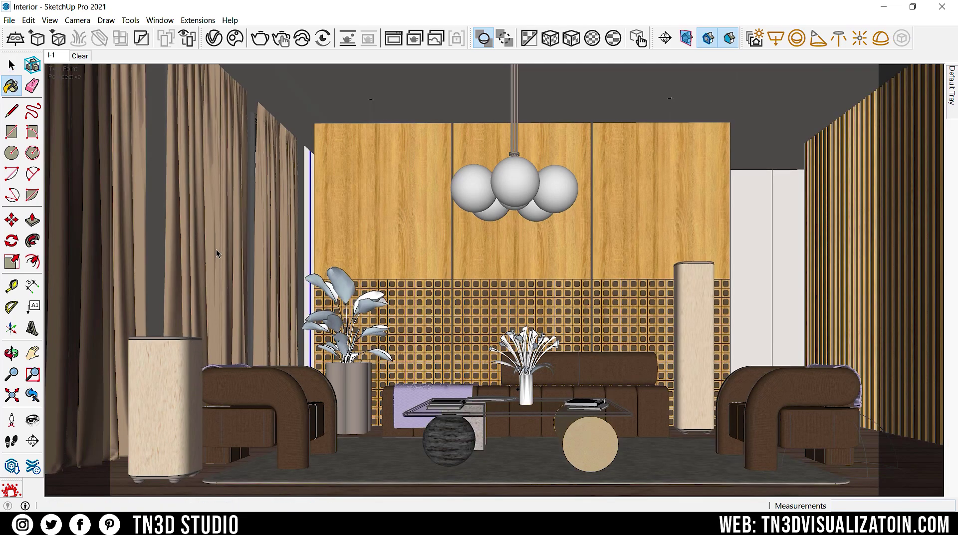
{"action": "left_click", "coordinate": [214, 38]}
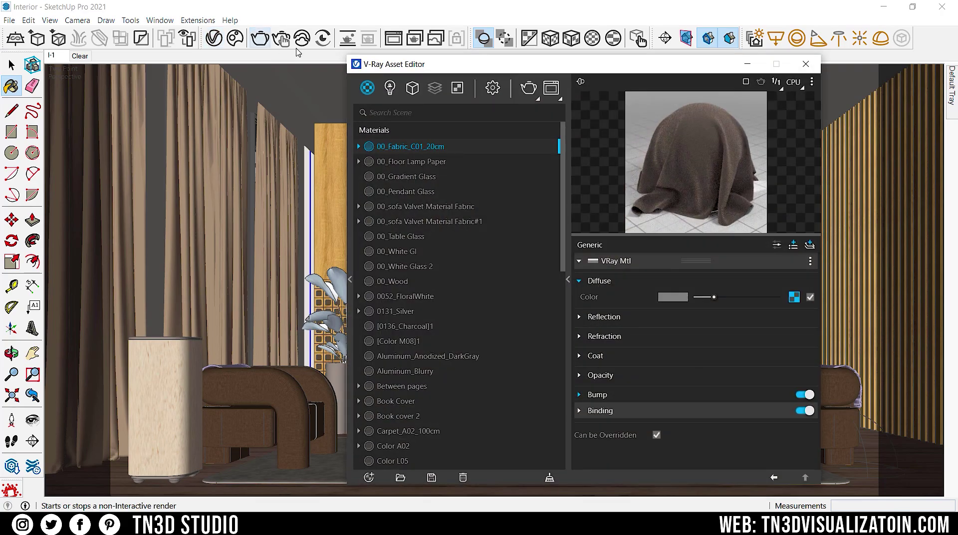
{"action": "left_click_drag", "start_coordinate": [596, 65], "coordinate": [645, 84]}
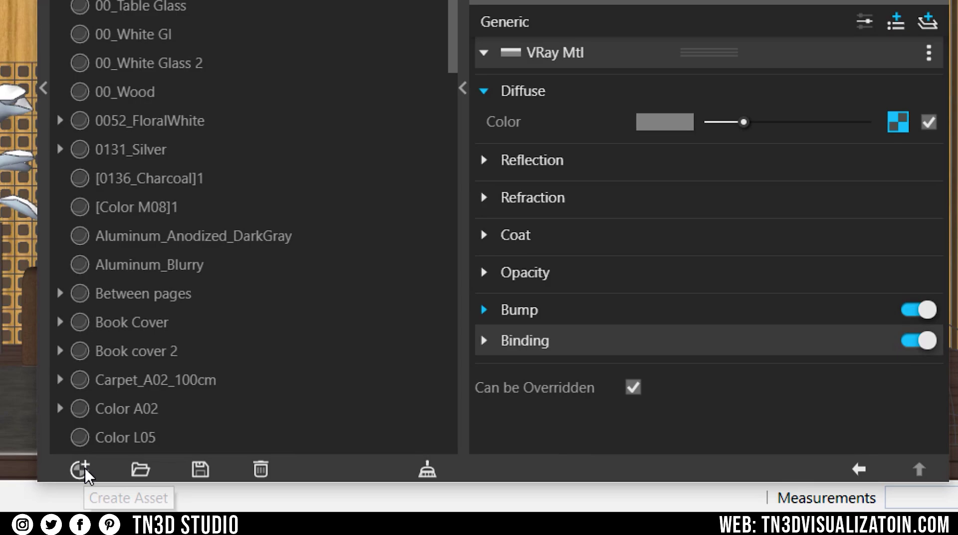
Create a Two Sided material named '00_Curtain Two Sided'
{"action": "left_click", "coordinate": [413, 491]}
{"action": "mouse_move", "coordinate": [430, 480]}
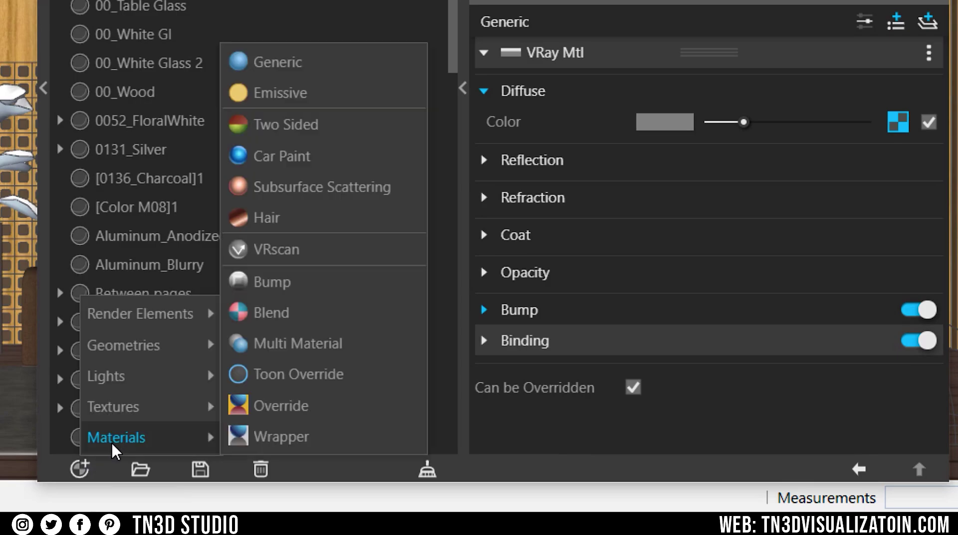
{"action": "left_click", "coordinate": [330, 137]}
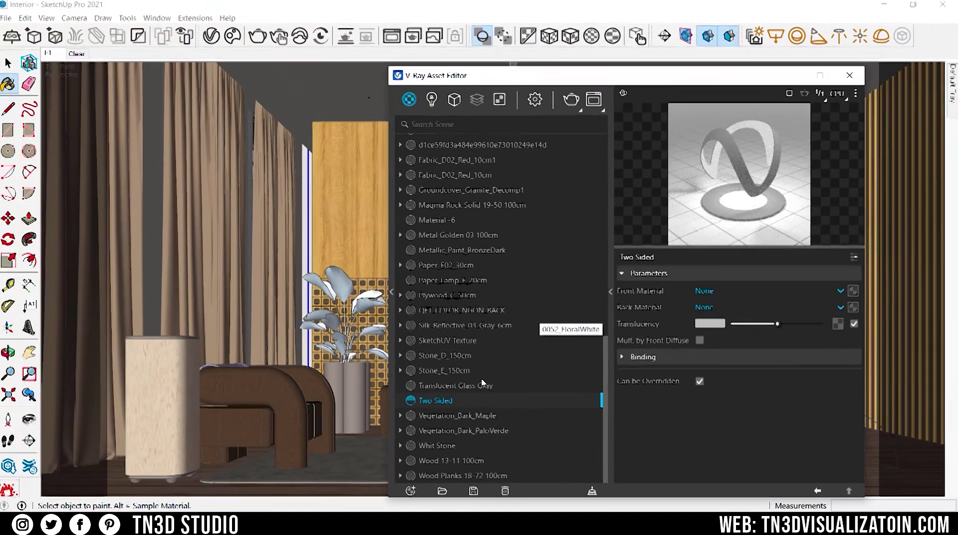
{"action": "double_click", "coordinate": [436, 400]}
{"action": "key", "text": "Home"}
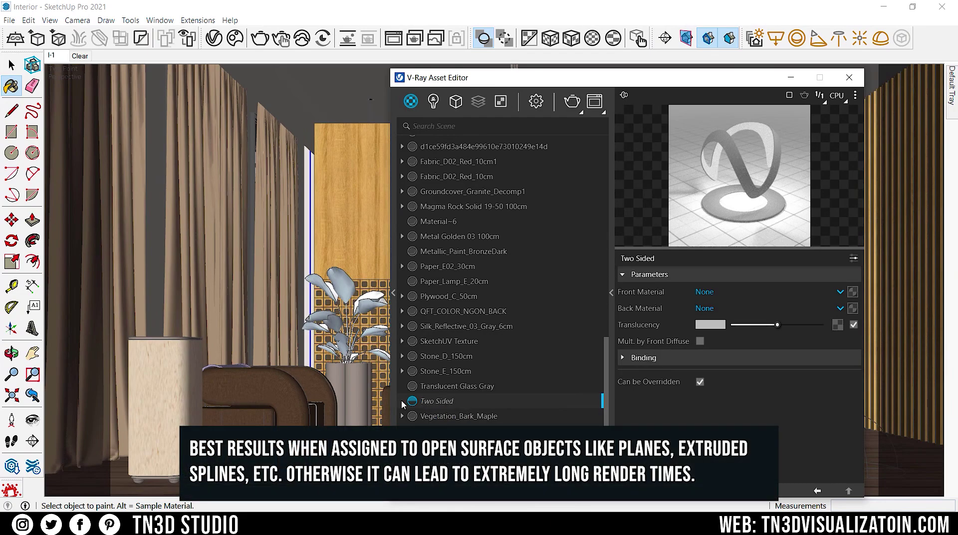
{"action": "type", "text": "00_Curtain"}
{"action": "key", "text": "Return"}
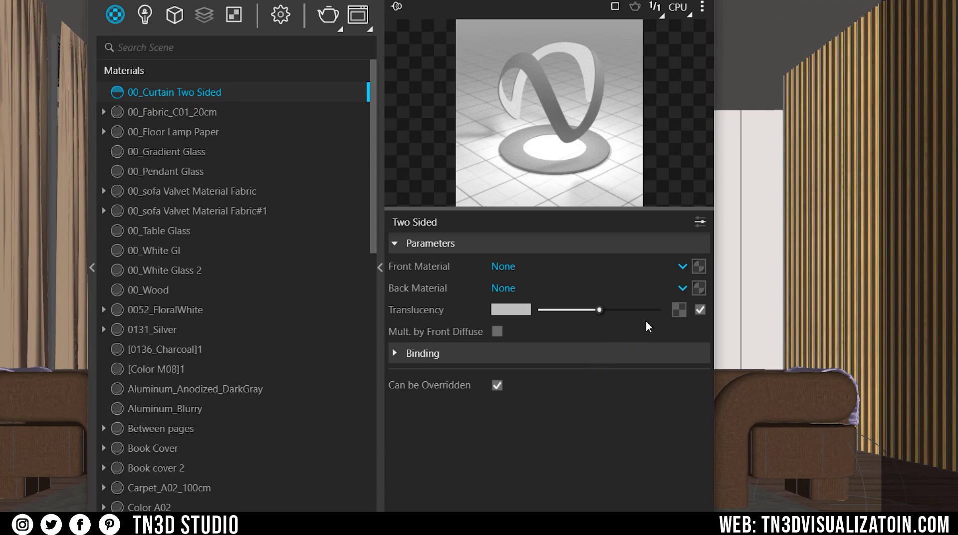
Set front material 00_Fabric_C01_20cm and back material Fabric_D02_Red_10cm
{"action": "left_click", "coordinate": [683, 265]}
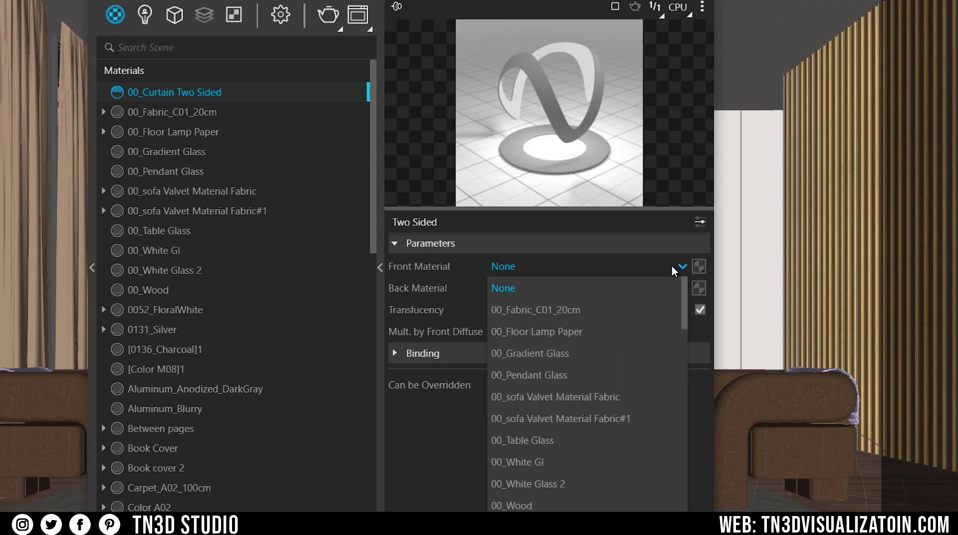
{"action": "left_click", "coordinate": [546, 314]}
{"action": "left_click", "coordinate": [685, 288]}
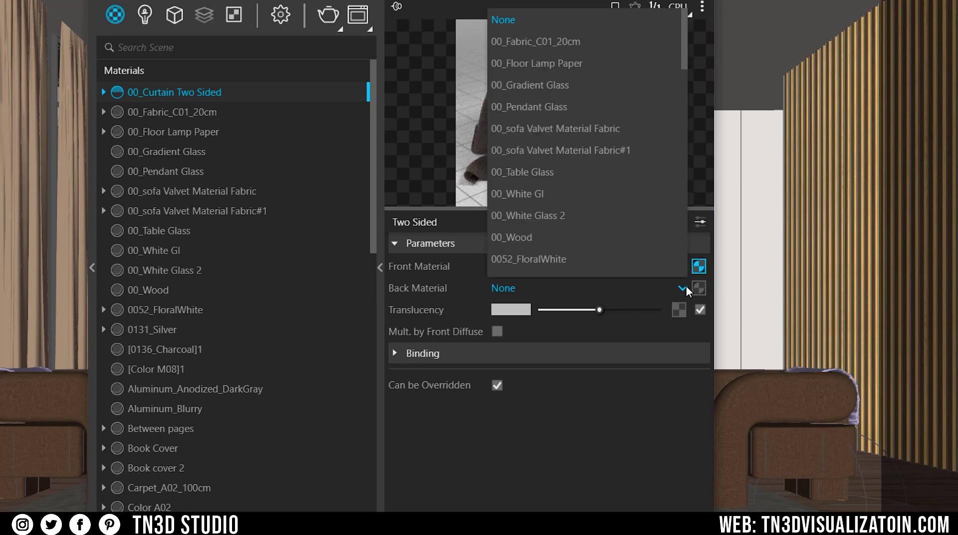
{"action": "scroll", "coordinate": [626, 89], "scroll_direction": "down", "scroll_amount": 6}
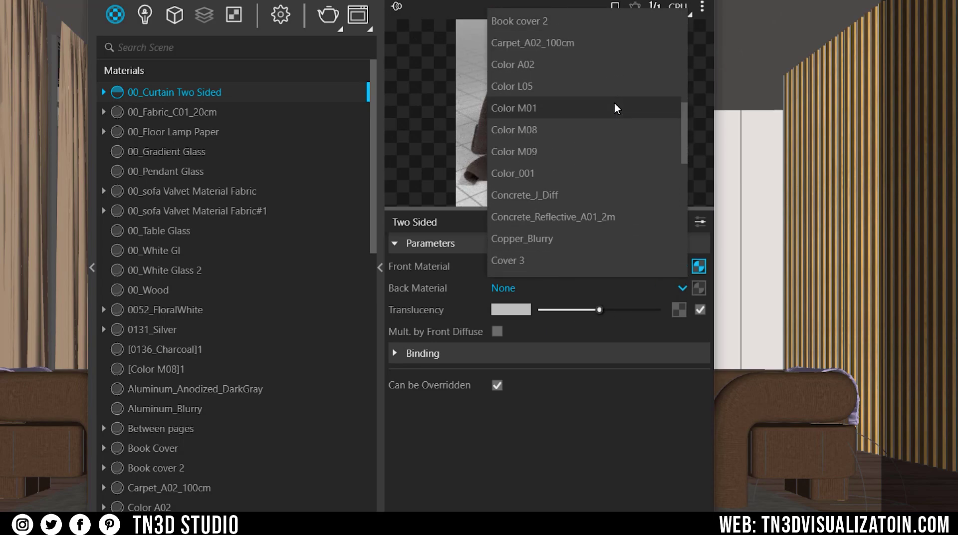
{"action": "scroll", "coordinate": [615, 104], "scroll_direction": "down", "scroll_amount": 5}
{"action": "scroll", "coordinate": [615, 103], "scroll_direction": "up", "scroll_amount": 3}
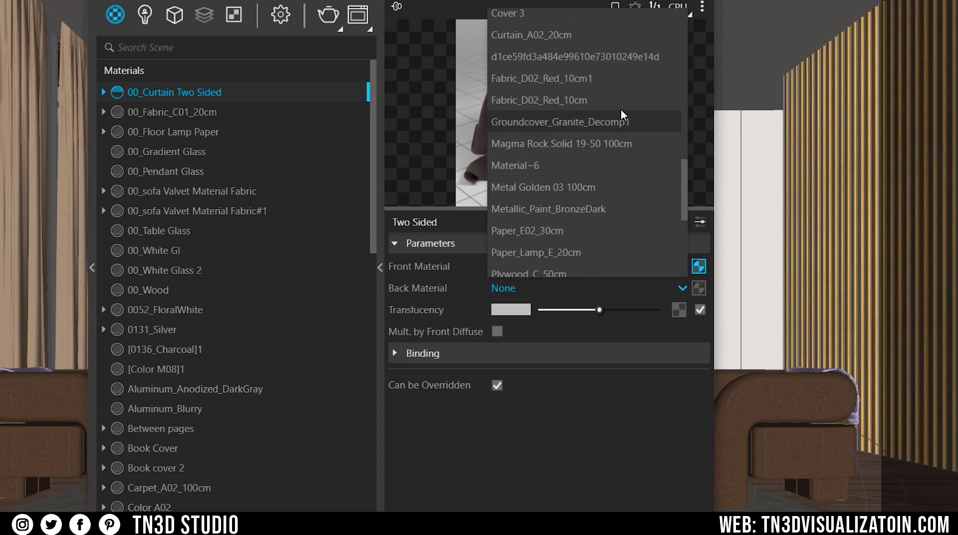
{"action": "left_click", "coordinate": [617, 101]}
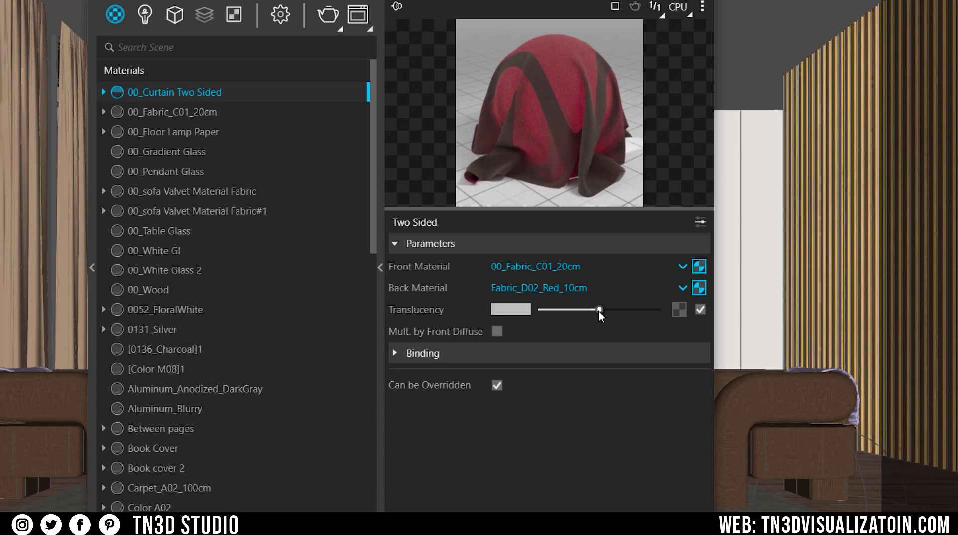
Compare zero and full translucency on the curtain material, then settle on about 40%
{"action": "left_click_drag", "start_coordinate": [599, 311], "coordinate": [542, 310]}
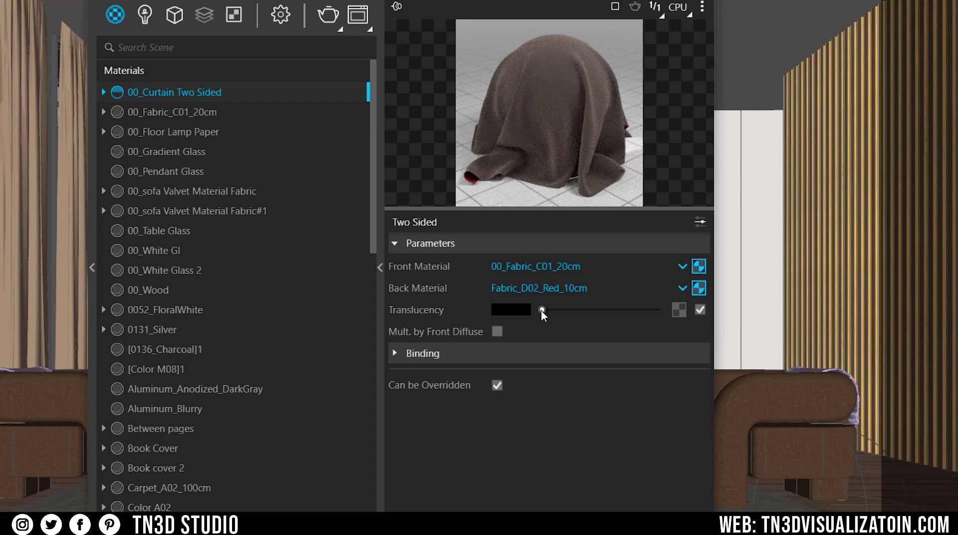
{"action": "left_click_drag", "start_coordinate": [542, 310], "coordinate": [665, 313]}
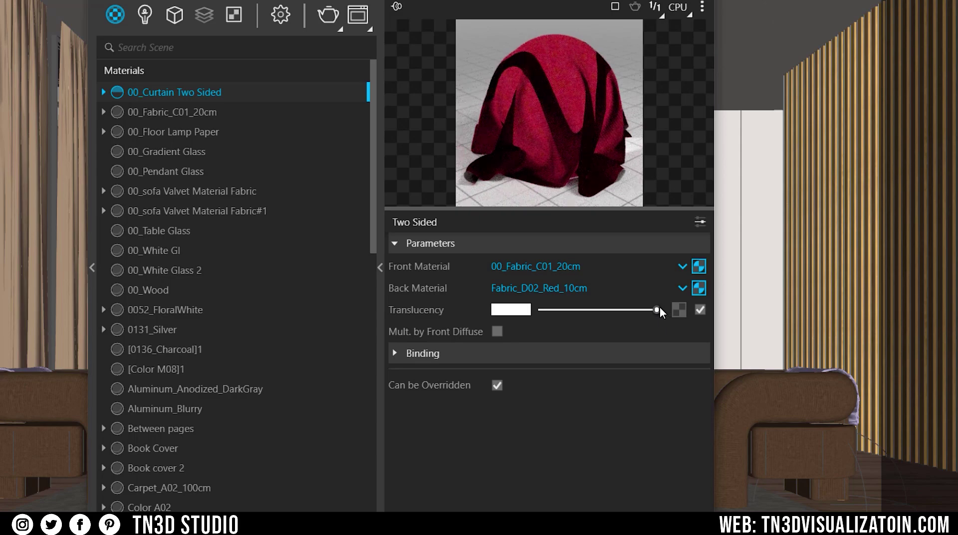
{"action": "left_click_drag", "start_coordinate": [660, 308], "coordinate": [590, 311]}
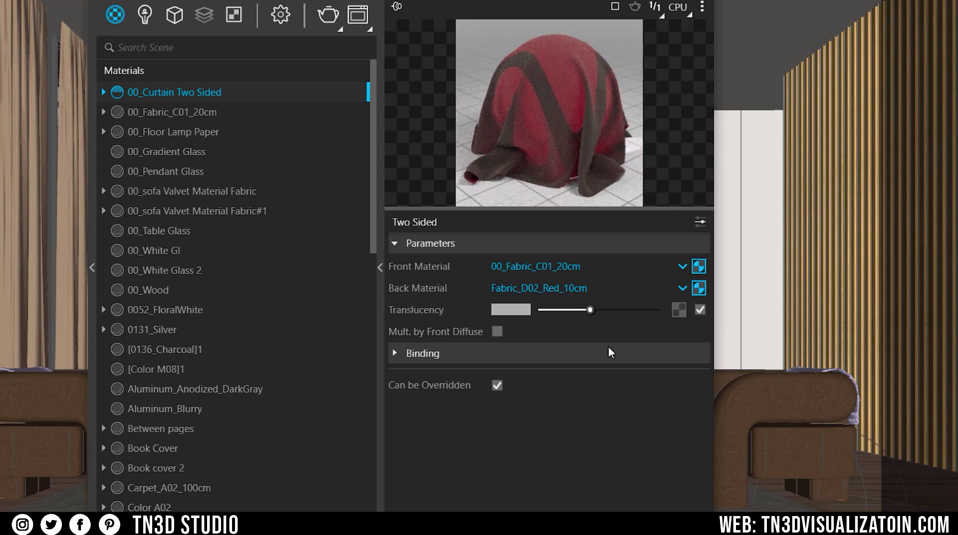
Put a Checker map on the curtain material's translucency
{"action": "left_click", "coordinate": [679, 310]}
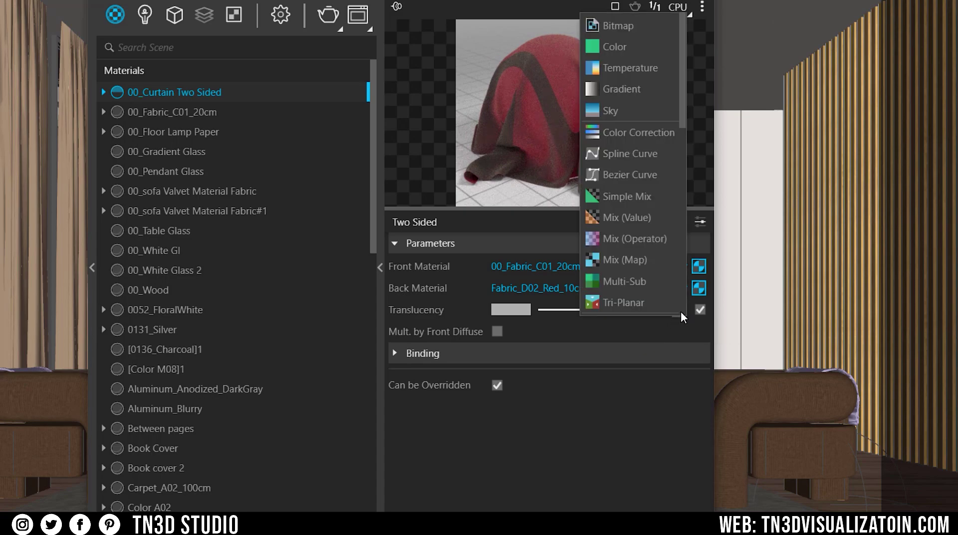
{"action": "scroll", "coordinate": [651, 259], "scroll_direction": "down", "scroll_amount": 5}
{"action": "scroll", "coordinate": [629, 150], "scroll_direction": "down", "scroll_amount": 5}
{"action": "scroll", "coordinate": [627, 145], "scroll_direction": "up", "scroll_amount": 6}
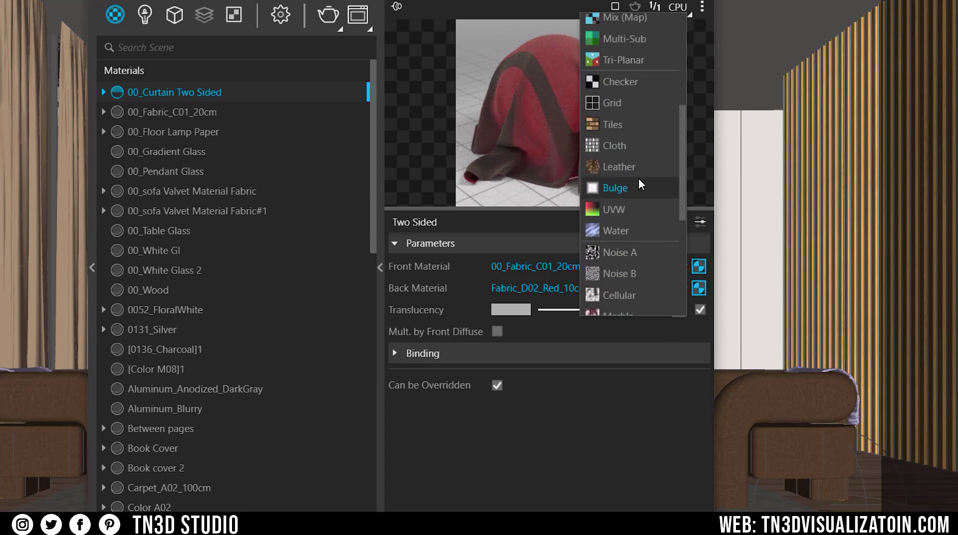
{"action": "left_click", "coordinate": [621, 85]}
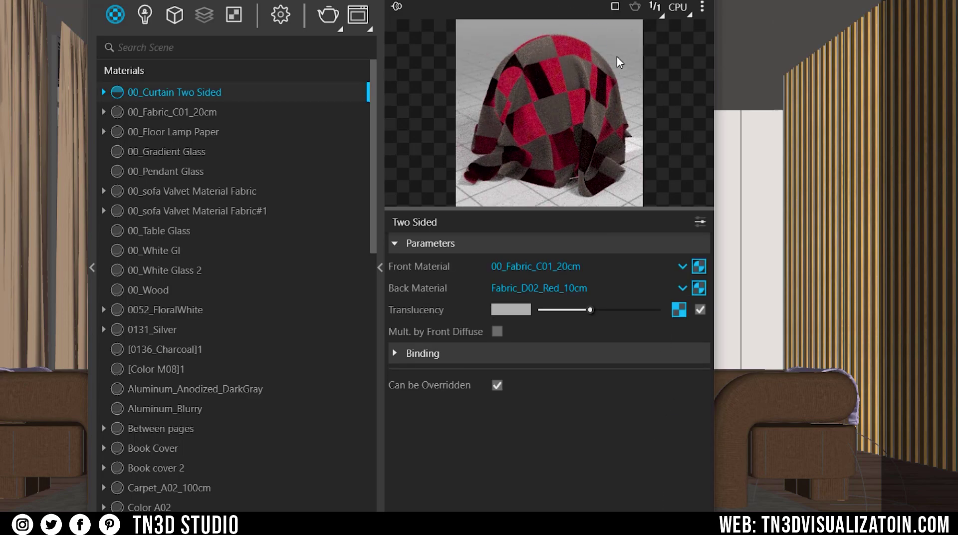
Preview the material on the wall closeup and sphere, then clear the translucency map
{"action": "left_click", "coordinate": [635, 6]}
{"action": "left_click", "coordinate": [630, 158]}
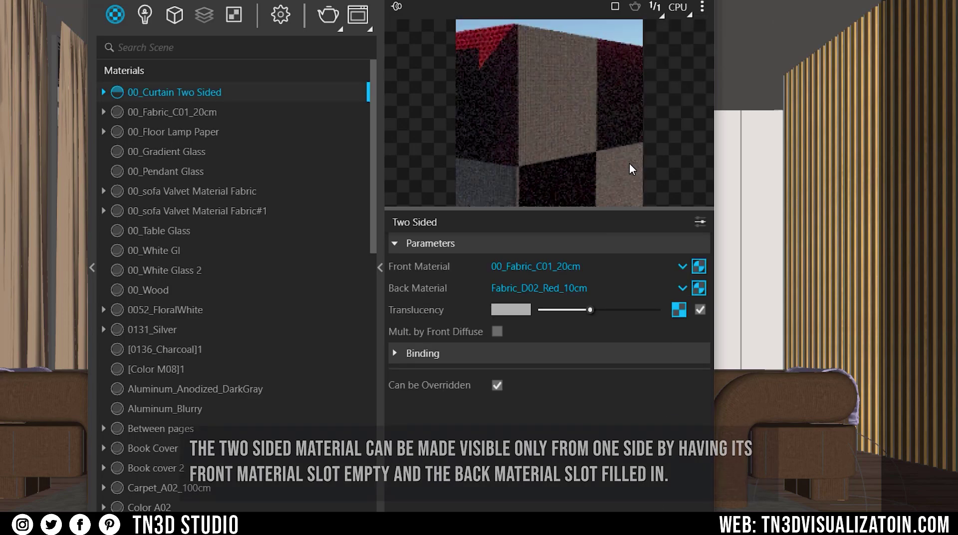
{"action": "left_click", "coordinate": [635, 6]}
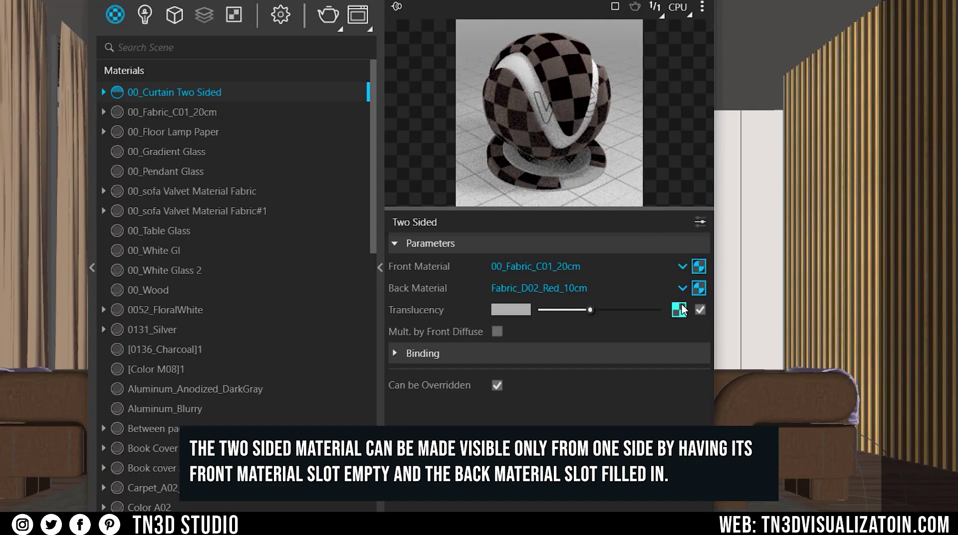
{"action": "right_click", "coordinate": [682, 309]}
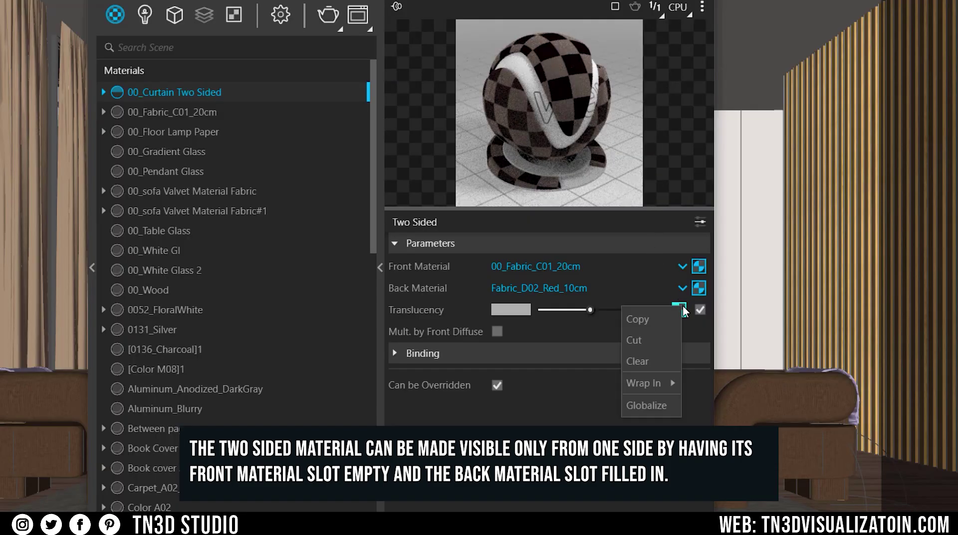
{"action": "left_click", "coordinate": [659, 357]}
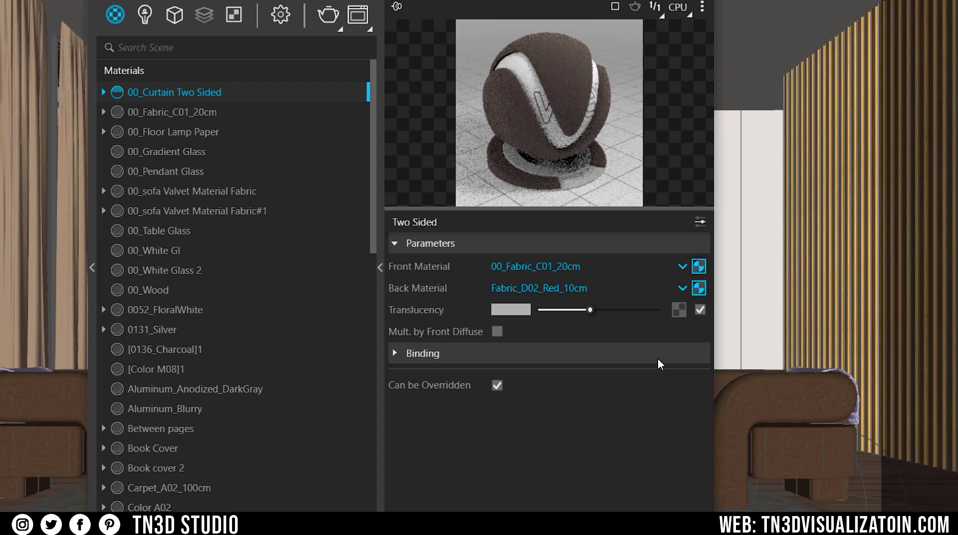
Clear the back material and copy the front 00_Fabric_C01_20cm into the back slot
{"action": "right_click", "coordinate": [693, 289]}
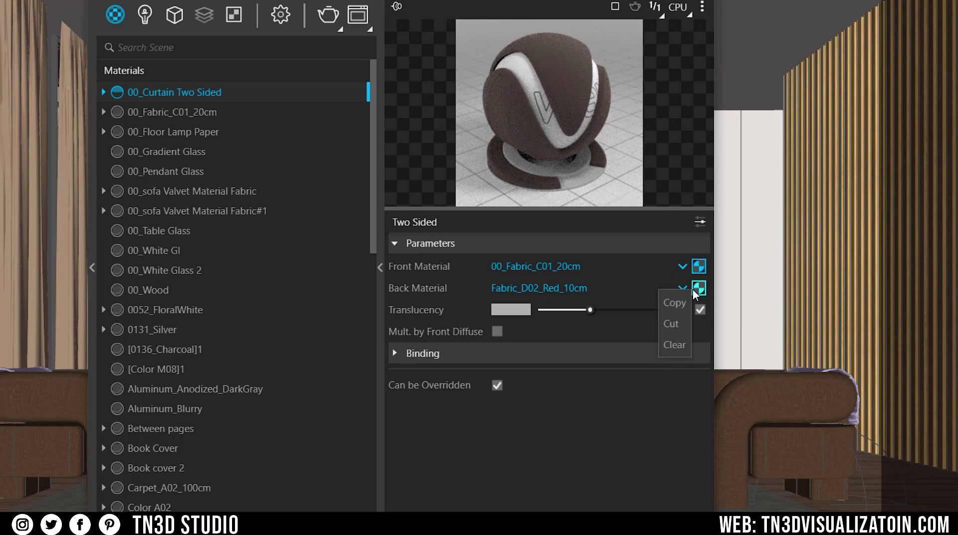
{"action": "left_click", "coordinate": [677, 345]}
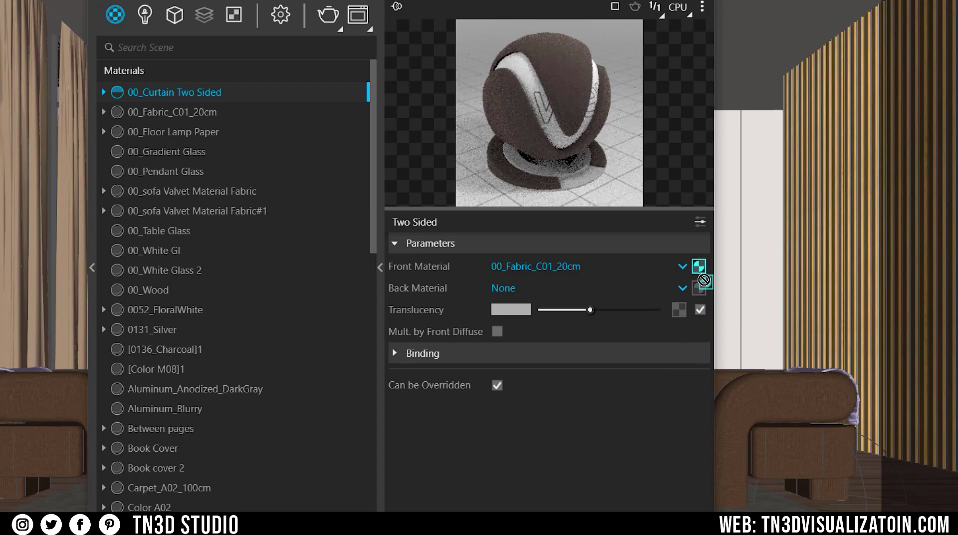
{"action": "left_click_drag", "start_coordinate": [699, 266], "coordinate": [704, 292]}
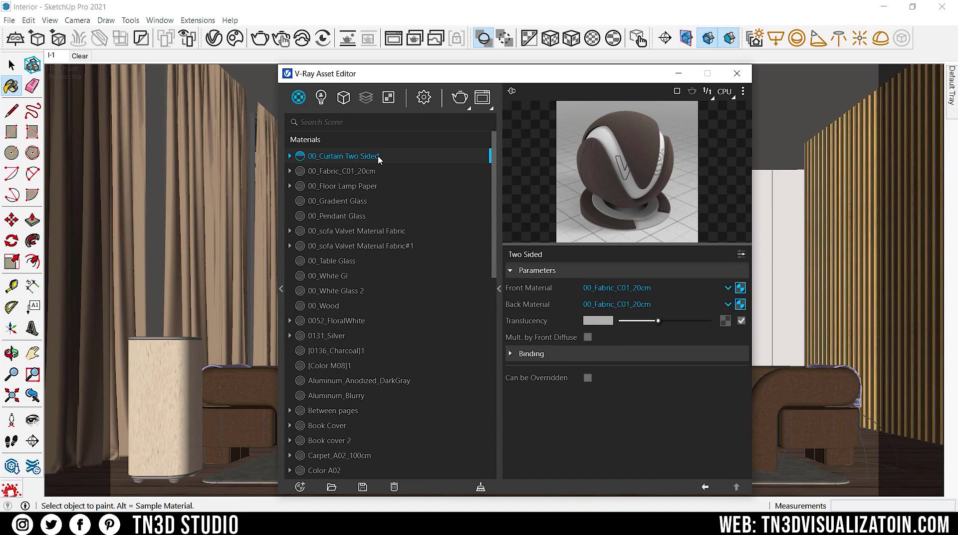
Swap 00_Fabric_C01_20cm for 00_Curtain Two Sided in the scene and enable Mult. by Front Diffuse
{"action": "right_click", "coordinate": [352, 160]}
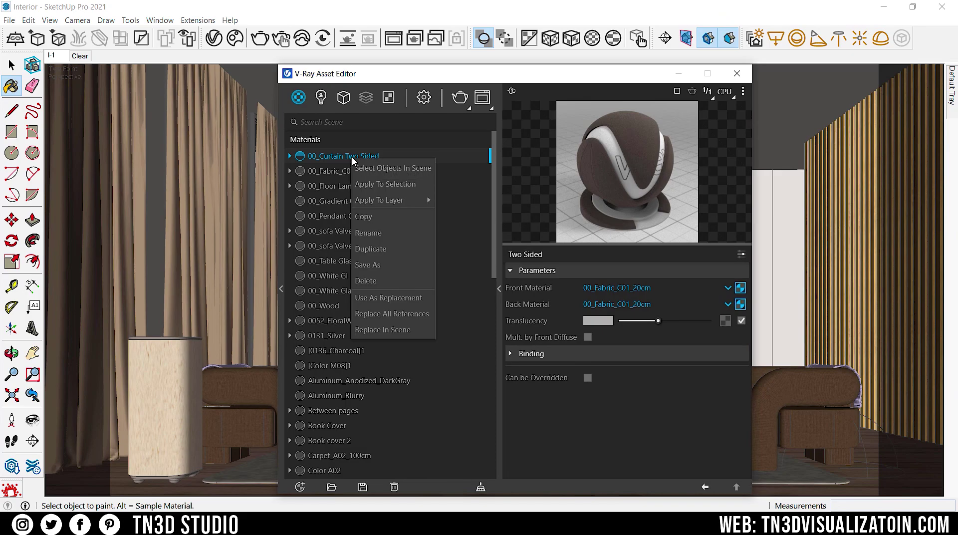
{"action": "left_click", "coordinate": [389, 298]}
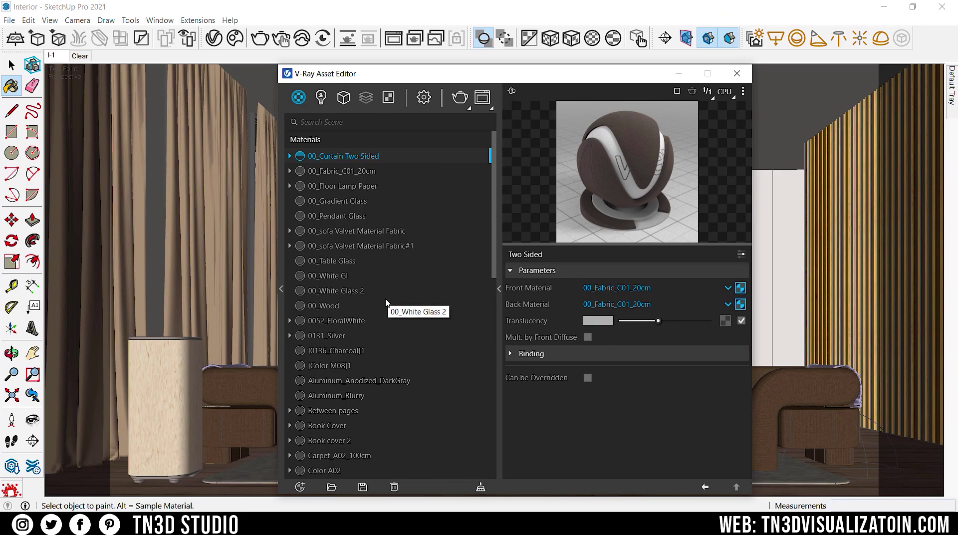
{"action": "left_click", "coordinate": [226, 205], "text": "alt"}
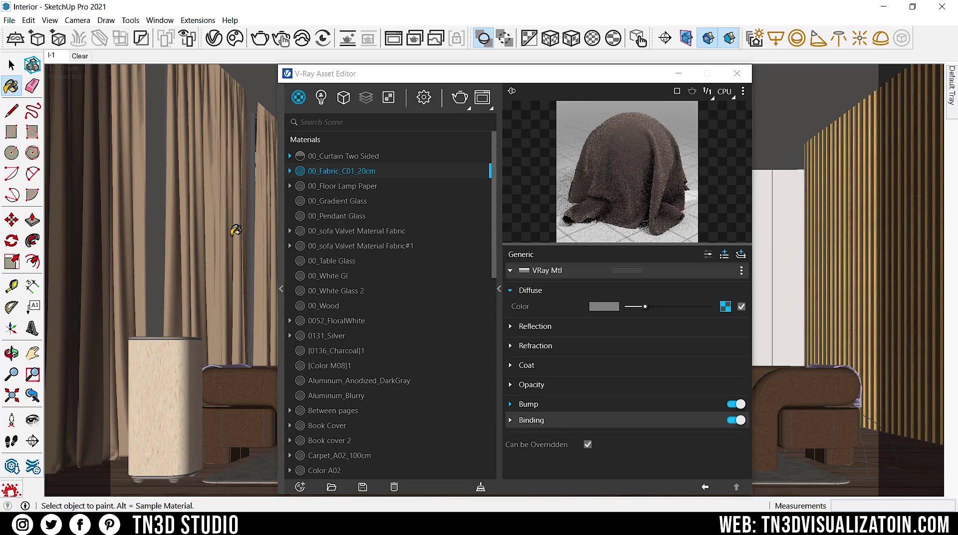
{"action": "right_click", "coordinate": [343, 176]}
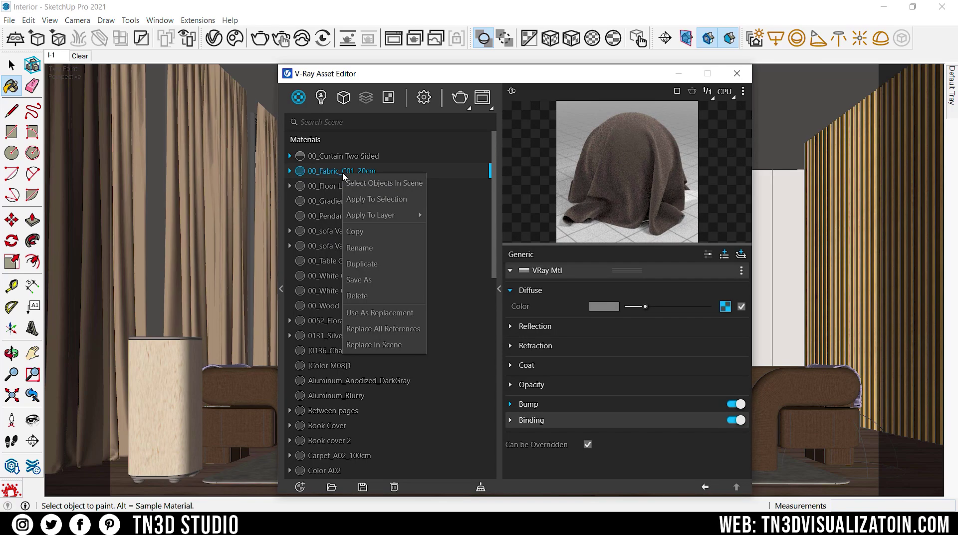
{"action": "left_click", "coordinate": [391, 345]}
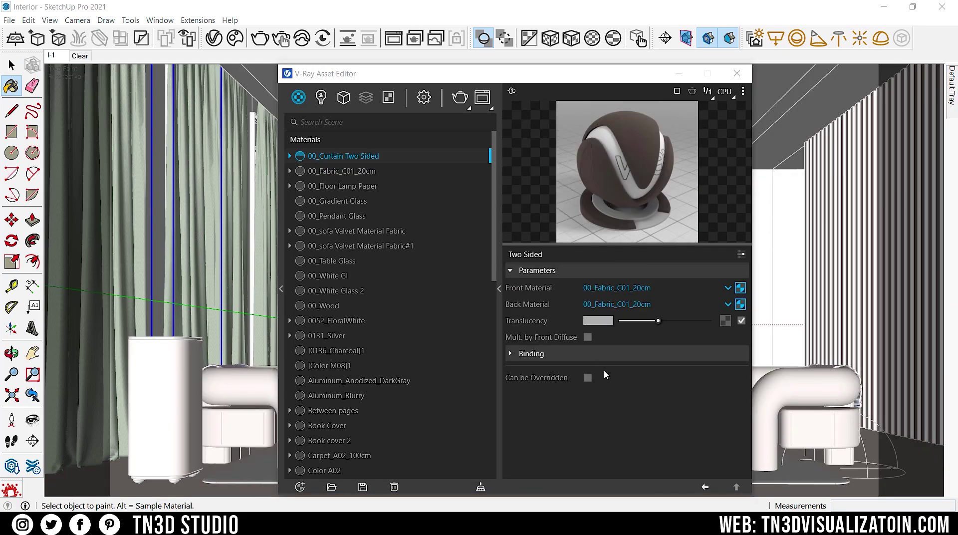
{"action": "left_click", "coordinate": [589, 338]}
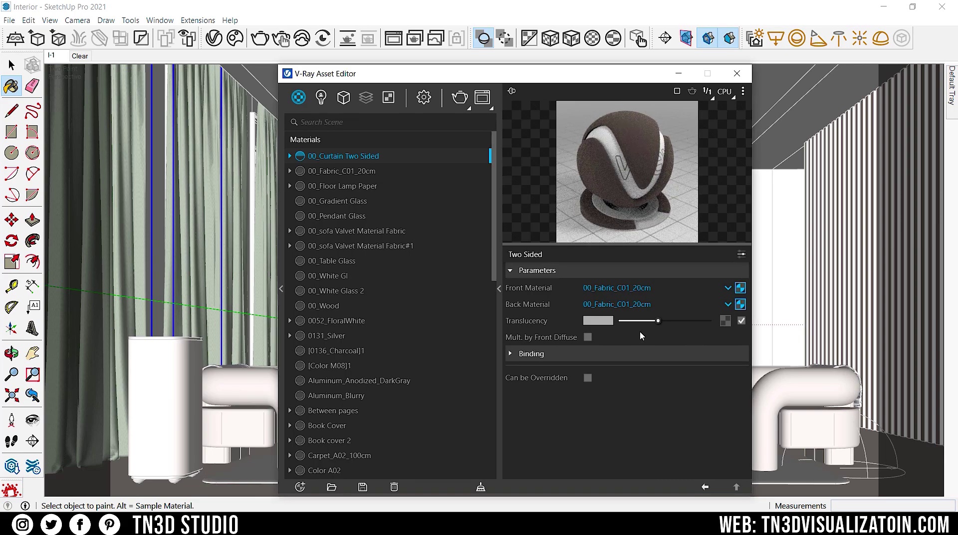
{"action": "left_click", "coordinate": [587, 337]}
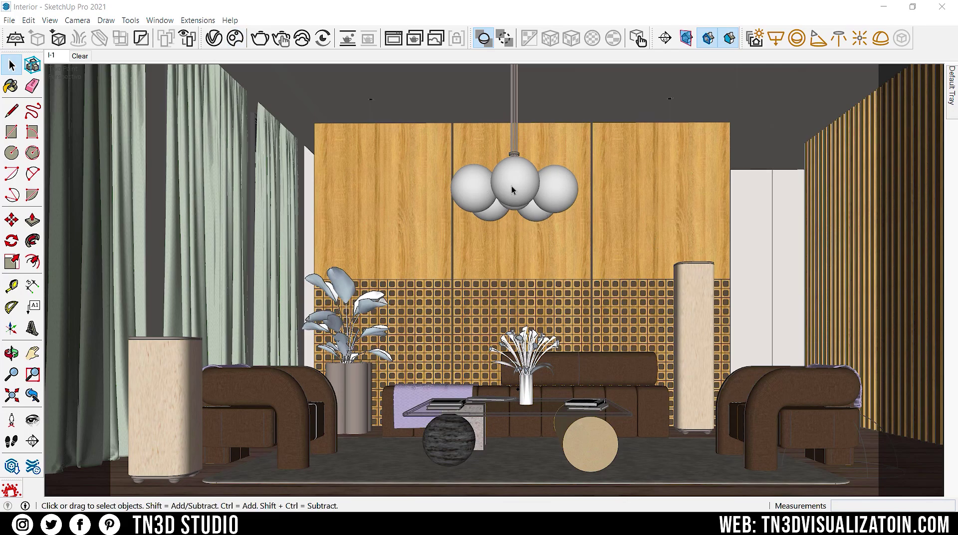
Open the pendant lamp's front globe and place a V-Ray sphere light on it
{"action": "scroll", "coordinate": [512, 187], "scroll_direction": "up", "scroll_amount": 8}
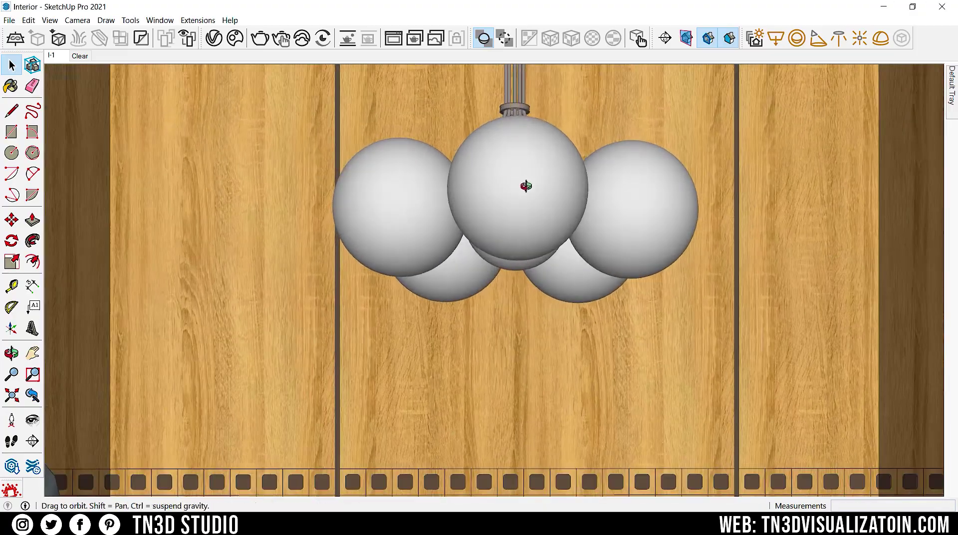
{"action": "middle_click_drag", "start_coordinate": [519, 189], "coordinate": [515, 302]}
{"action": "scroll", "coordinate": [523, 301], "scroll_direction": "up", "scroll_amount": 2}
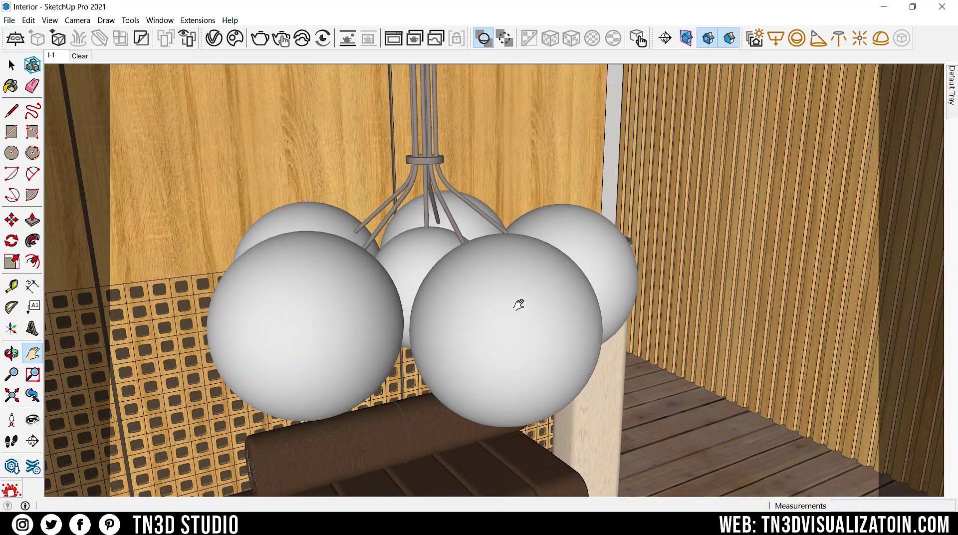
{"action": "key", "text": "space"}
{"action": "left_click", "coordinate": [517, 293]}
{"action": "double_click", "coordinate": [517, 292]}
{"action": "double_click", "coordinate": [500, 286]}
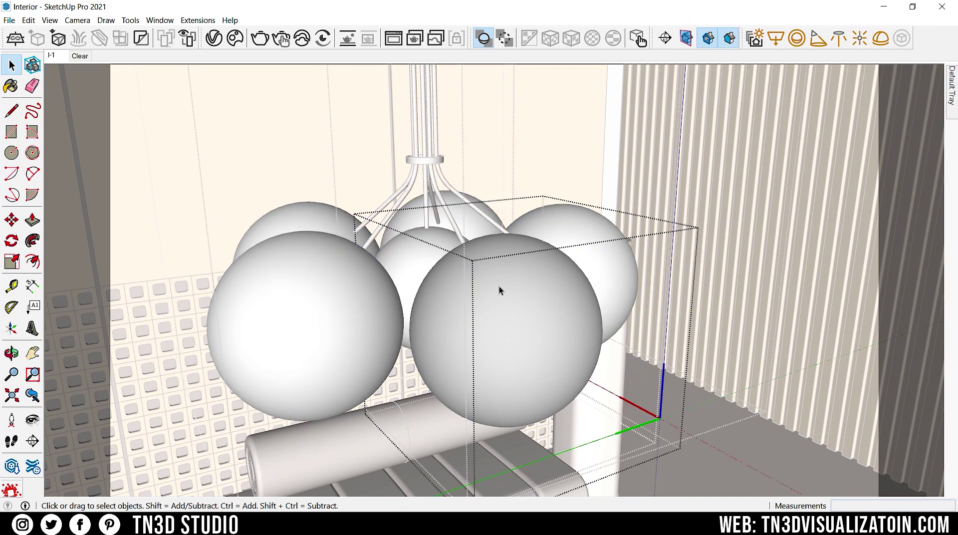
{"action": "triple_click", "coordinate": [499, 286]}
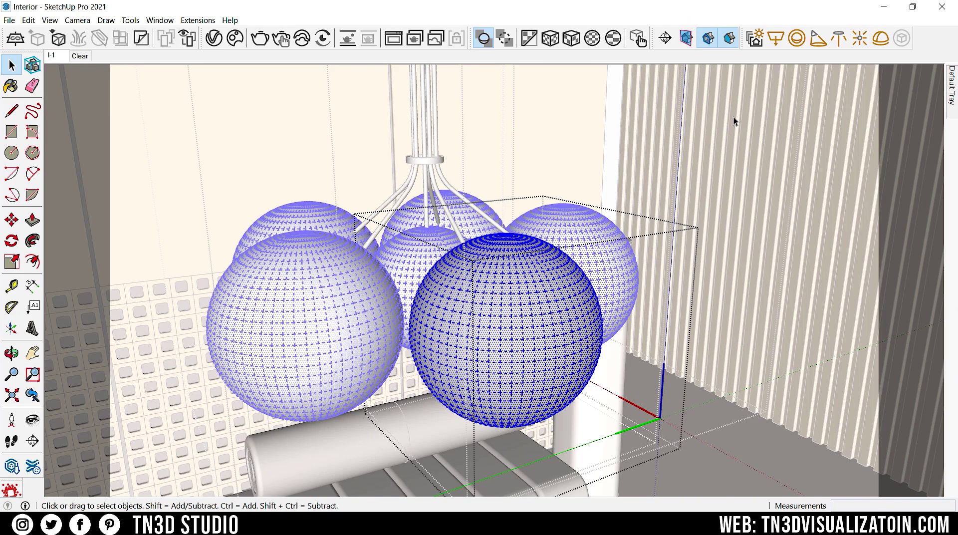
{"action": "left_click", "coordinate": [797, 38]}
{"action": "left_click", "coordinate": [504, 241]}
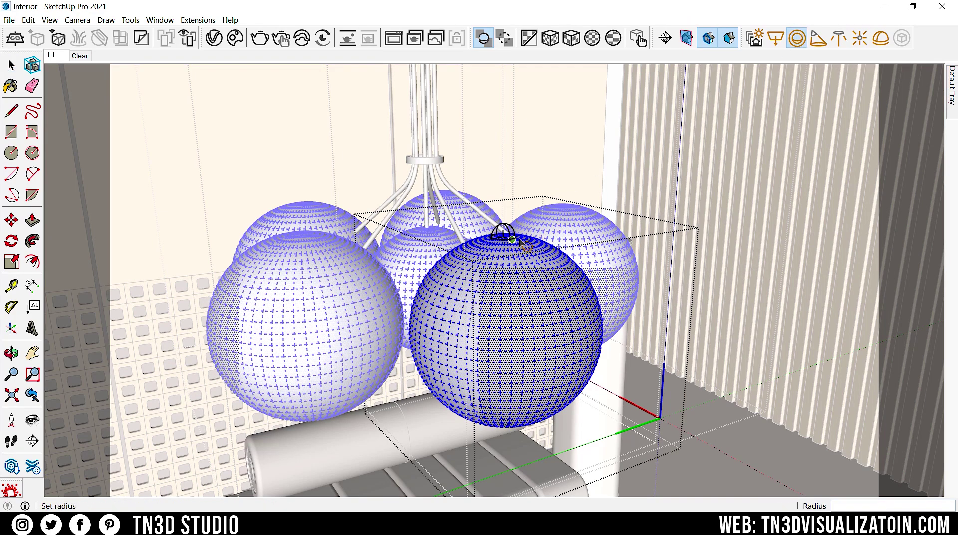
{"action": "left_click", "coordinate": [514, 233]}
Move the sphere lights down inside the pendant globes and show the V-Ray lights list
{"action": "left_click", "coordinate": [514, 230]}
{"action": "middle_click_drag", "start_coordinate": [514, 230], "coordinate": [550, 203]}
{"action": "key", "text": "m"}
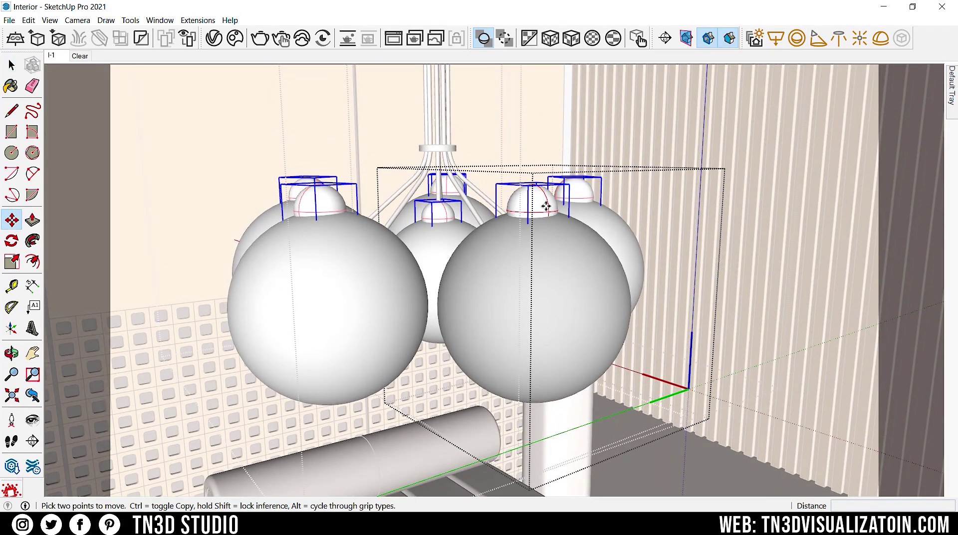
{"action": "left_click", "coordinate": [549, 203]}
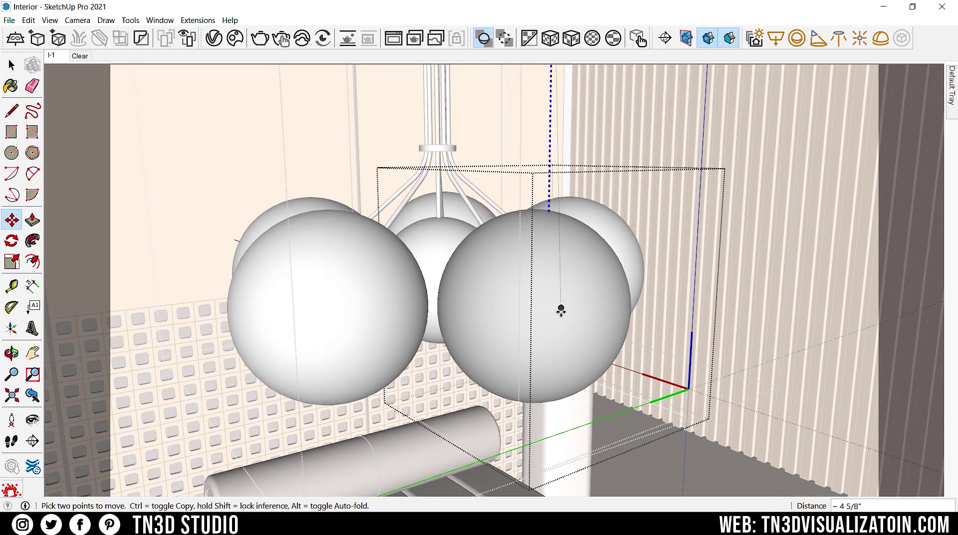
{"action": "left_click", "coordinate": [560, 310]}
{"action": "middle_click_drag", "start_coordinate": [561, 310], "coordinate": [449, 299]}
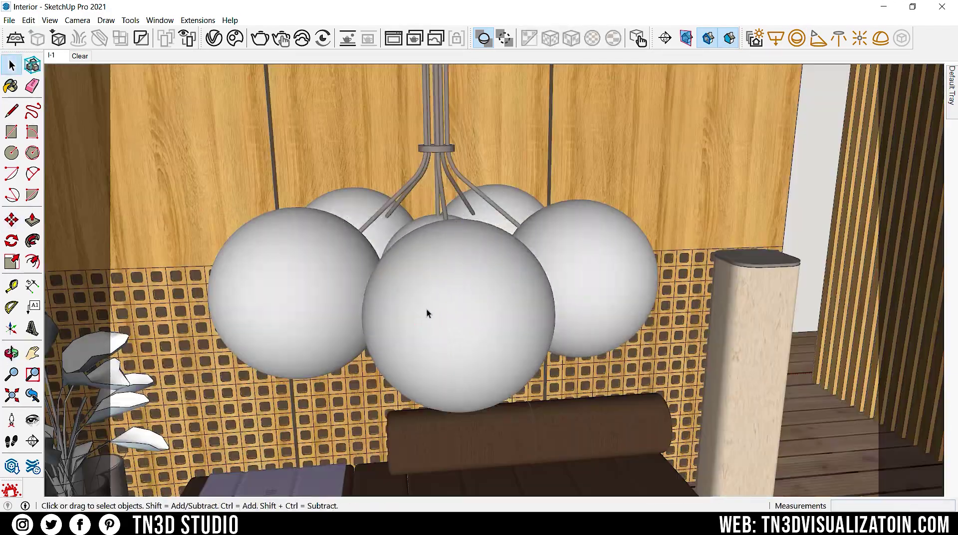
{"action": "left_click", "coordinate": [214, 38]}
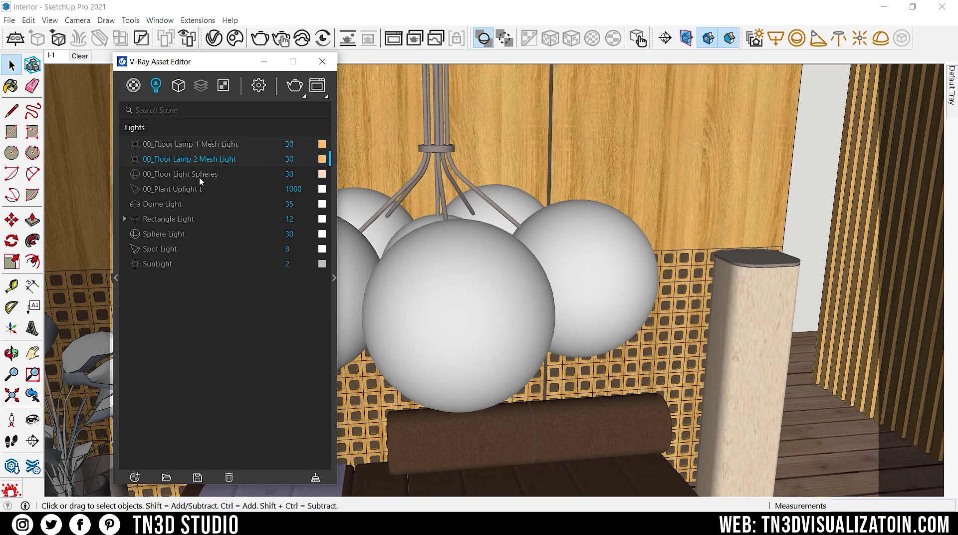
Rename the Sphere Light to 00_Center Pendant Sphere
{"action": "right_click", "coordinate": [164, 234]}
{"action": "left_click", "coordinate": [174, 274]}
{"action": "type", "text": "00_Center Pendant"}
{"action": "key", "text": "End"}
{"action": "key", "text": "BackSpace"}
{"action": "key", "text": "BackSpace"}
{"action": "key", "text": "BackSpace"}
{"action": "key", "text": "BackSpace"}
{"action": "key", "text": "BackSpace"}
{"action": "key", "text": "BackSpace"}
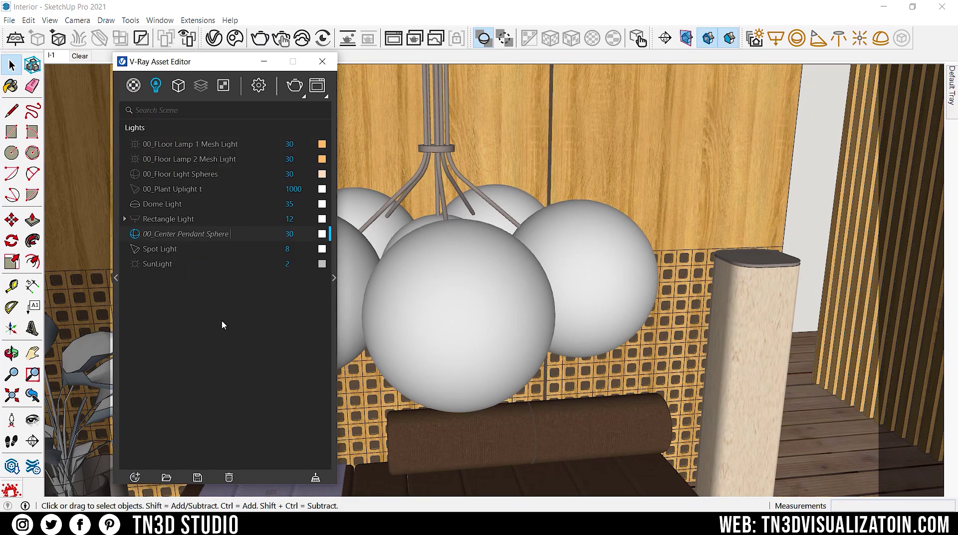
{"action": "key", "text": "Return"}
Set the light's intensity to 100
{"action": "left_click", "coordinate": [333, 277]}
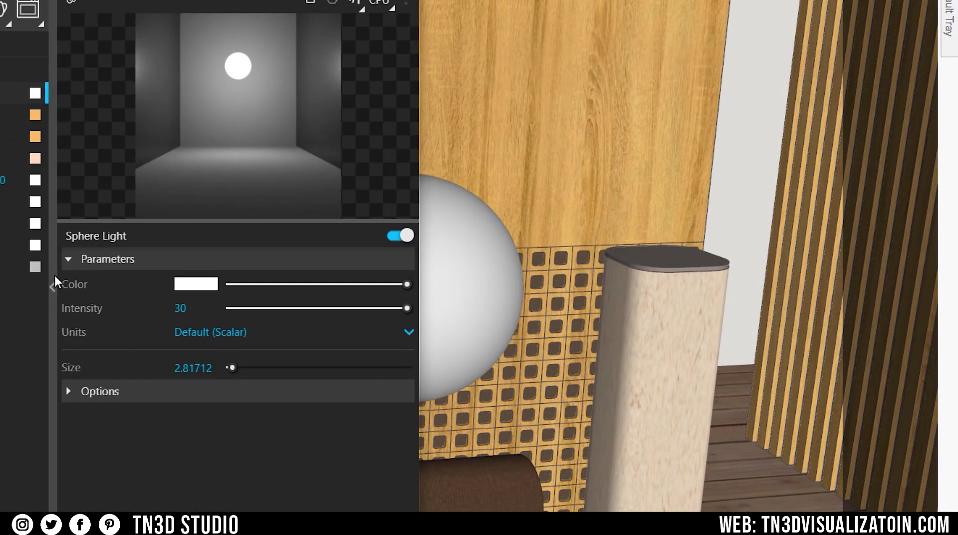
{"action": "left_click_drag", "start_coordinate": [194, 303], "coordinate": [155, 305]}
{"action": "type", "text": "100"}
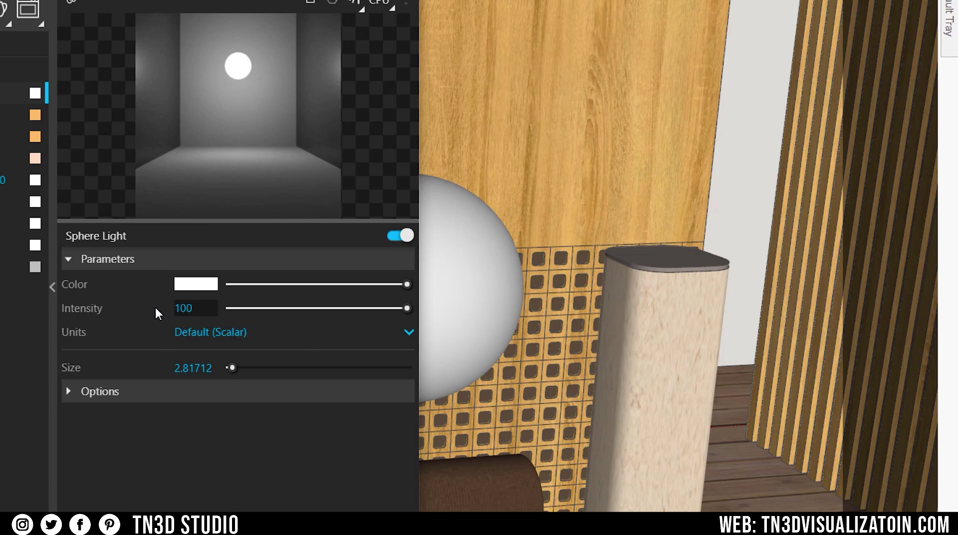
{"action": "key", "text": "Return"}
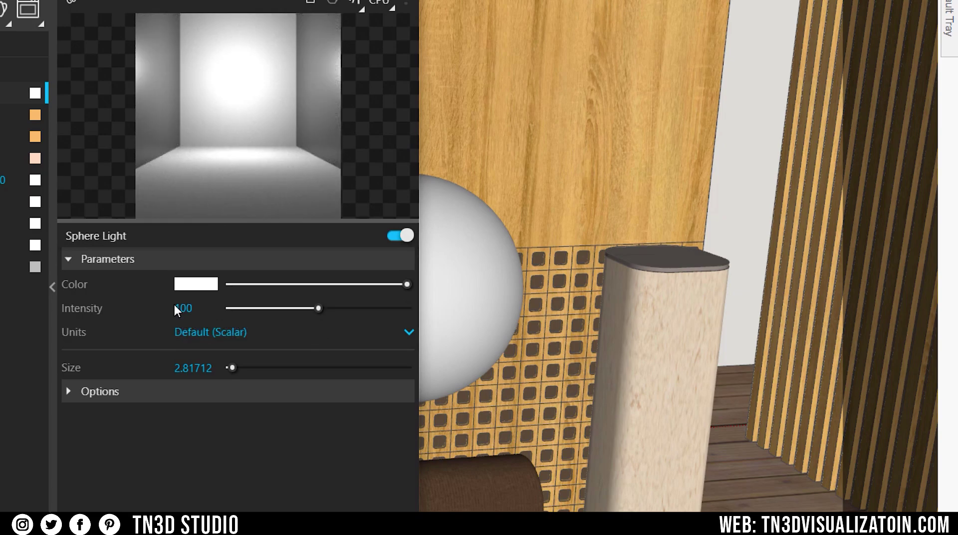
Give the light a warm 3000 K colour temperature and close the Asset Editor
{"action": "left_click", "coordinate": [202, 285]}
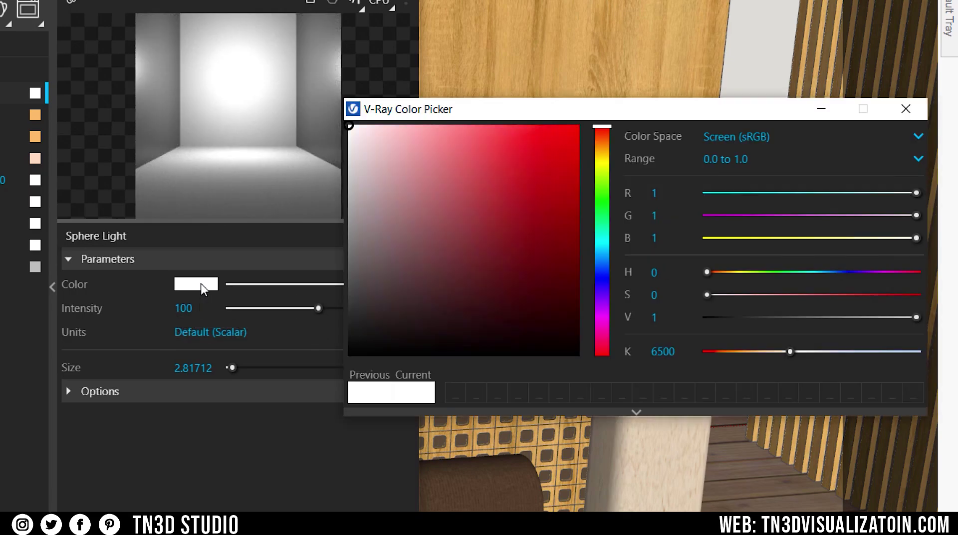
{"action": "mouse_move", "coordinate": [766, 352]}
{"action": "left_mouse_down"}
{"action": "mouse_move", "coordinate": [787, 355]}
{"action": "mouse_move", "coordinate": [731, 359]}
{"action": "mouse_move", "coordinate": [761, 352]}
{"action": "left_mouse_up"}
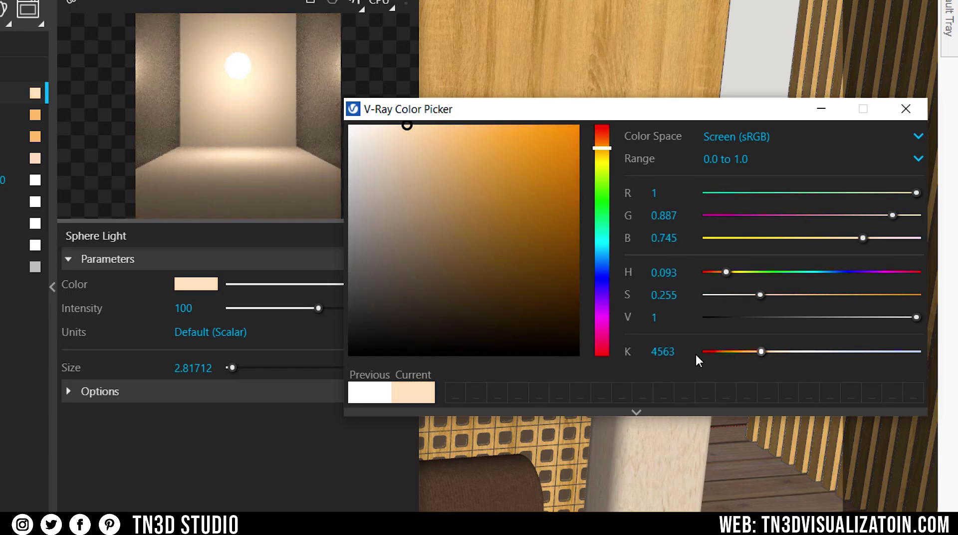
{"action": "type", "text": "3000"}
{"action": "key", "text": "Return"}
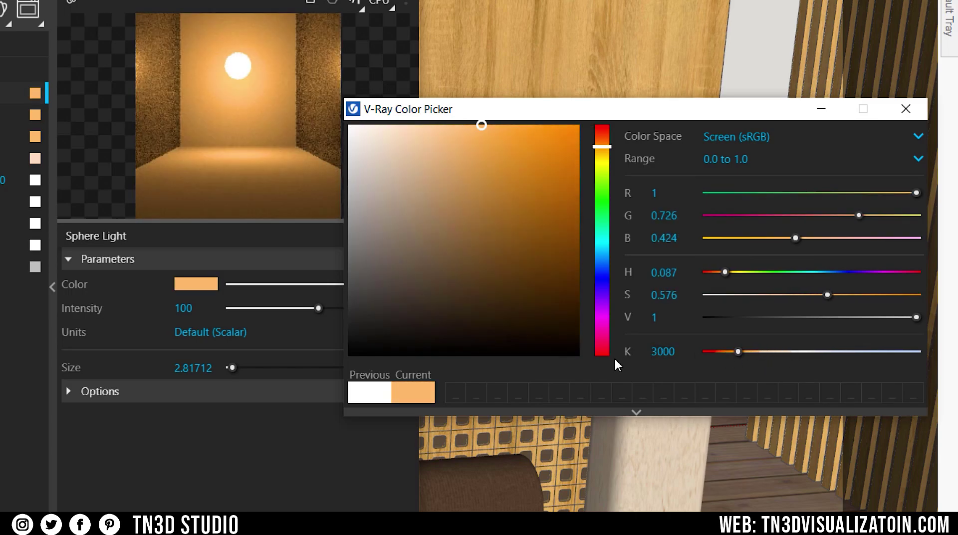
{"action": "left_click", "coordinate": [906, 110]}
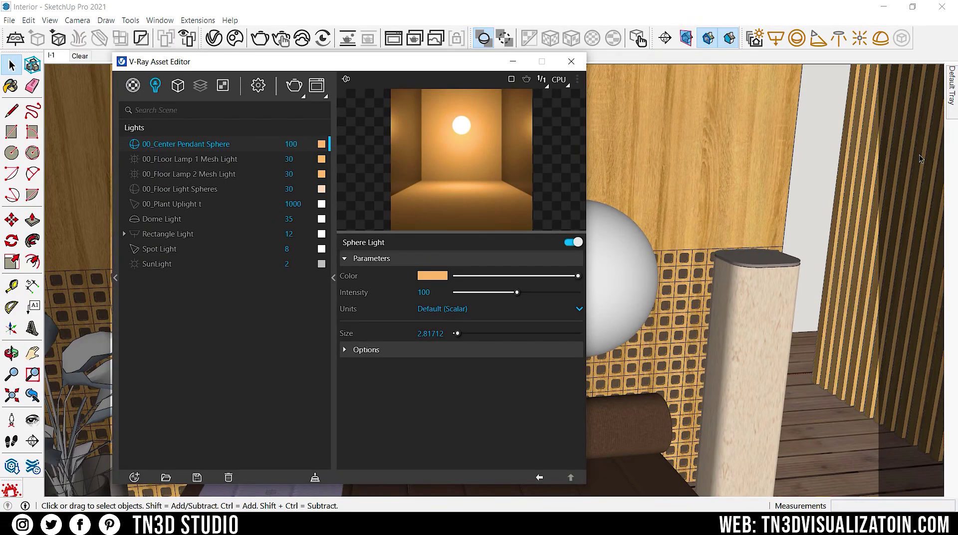
{"action": "left_click", "coordinate": [334, 277]}
{"action": "left_click", "coordinate": [316, 61]}
Sample the pendant globe's 00_Pendant Glass material and open it in the V-Ray editor
{"action": "left_click", "coordinate": [450, 307]}
{"action": "key", "text": "b"}
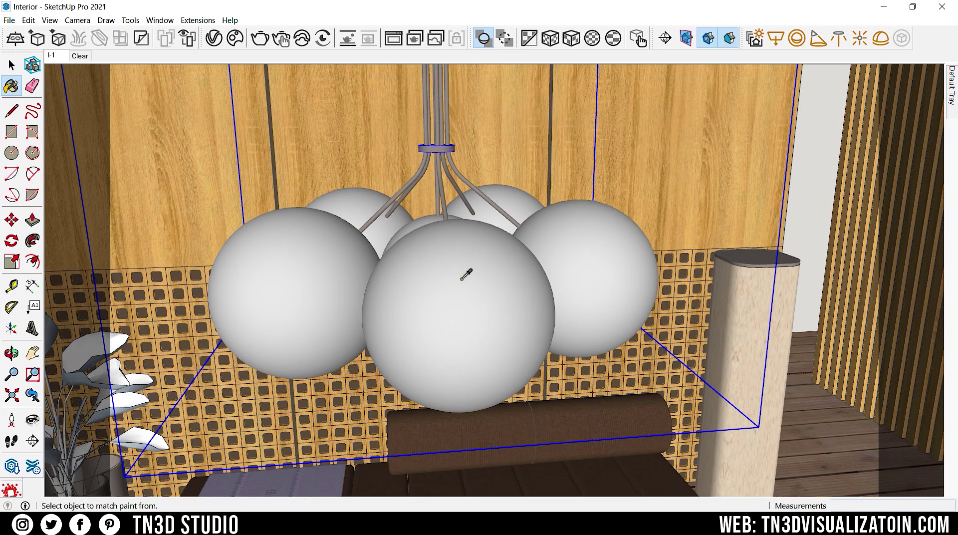
{"action": "left_click", "coordinate": [464, 276], "text": "alt"}
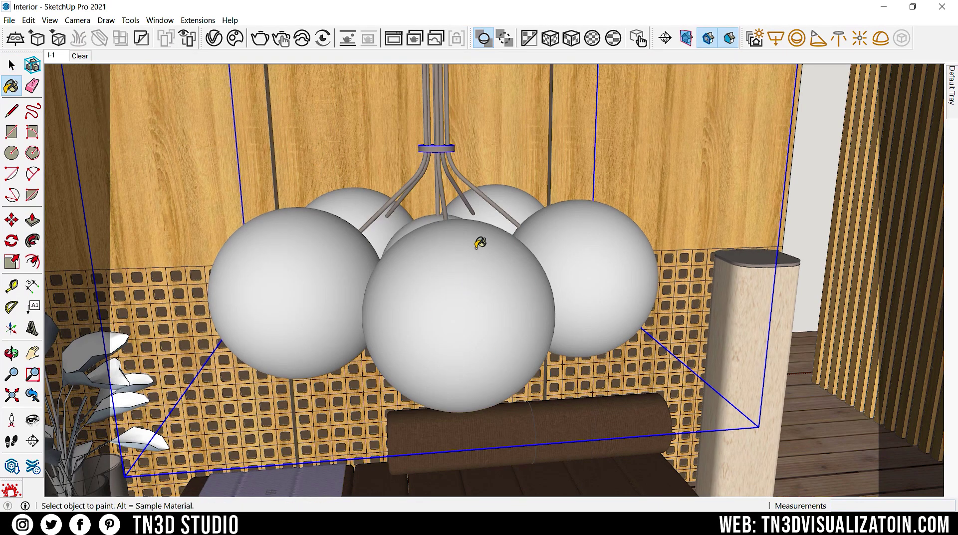
{"action": "left_click", "coordinate": [213, 43]}
{"action": "left_click", "coordinate": [322, 235]}
{"action": "left_click_drag", "start_coordinate": [429, 68], "coordinate": [346, 77]}
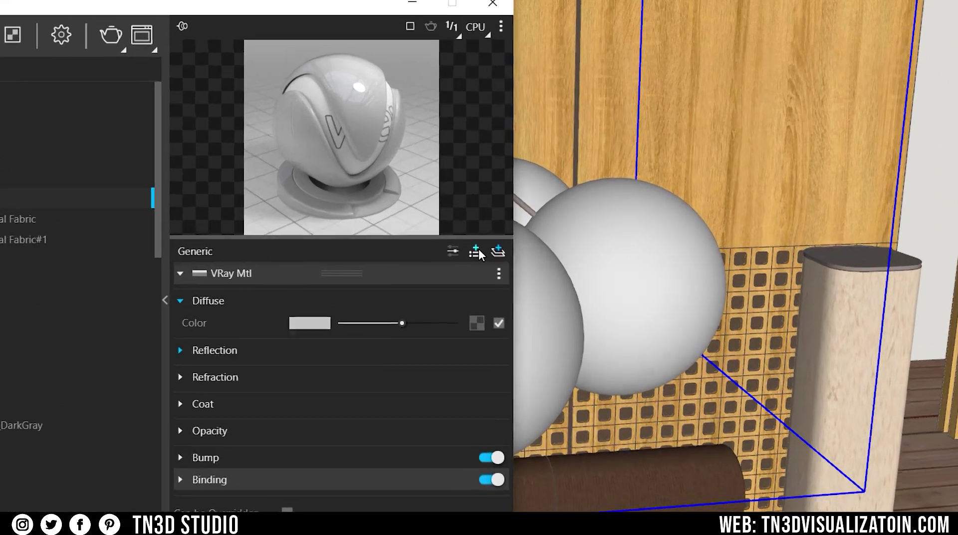
Add a Translucency layer with 00_Gradient Glass as its back material
{"action": "left_click", "coordinate": [476, 252]}
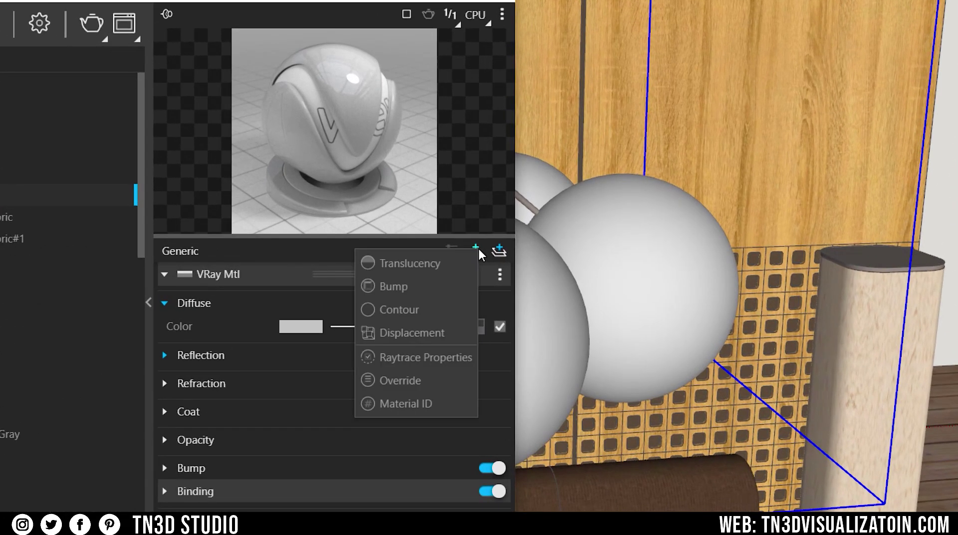
{"action": "left_click", "coordinate": [413, 264]}
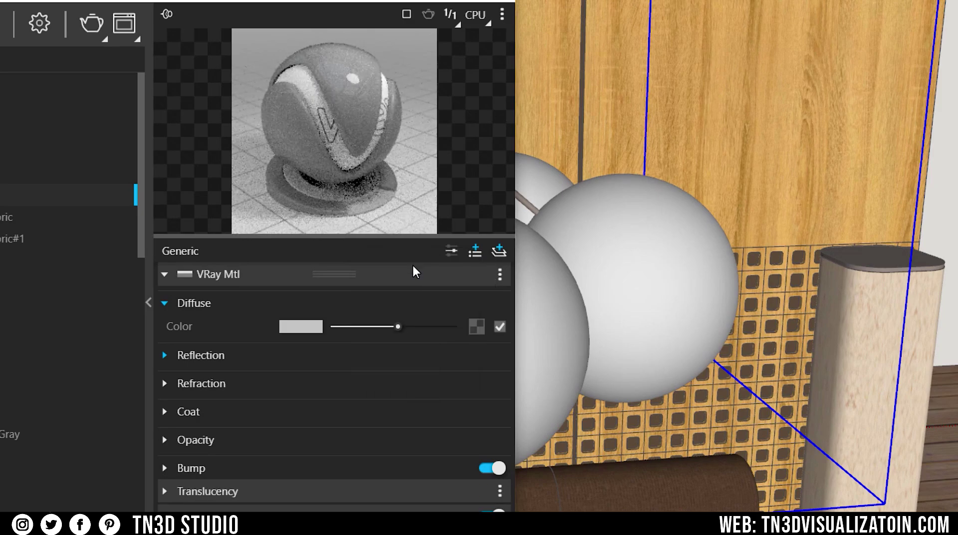
{"action": "left_click", "coordinate": [273, 275]}
{"action": "left_click", "coordinate": [246, 301]}
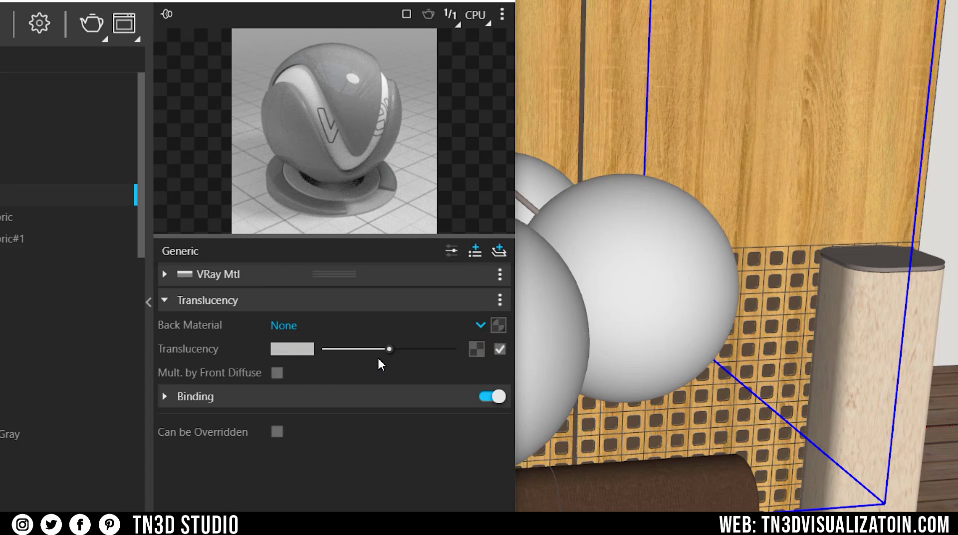
{"action": "left_click", "coordinate": [481, 325]}
{"action": "left_click", "coordinate": [374, 105]}
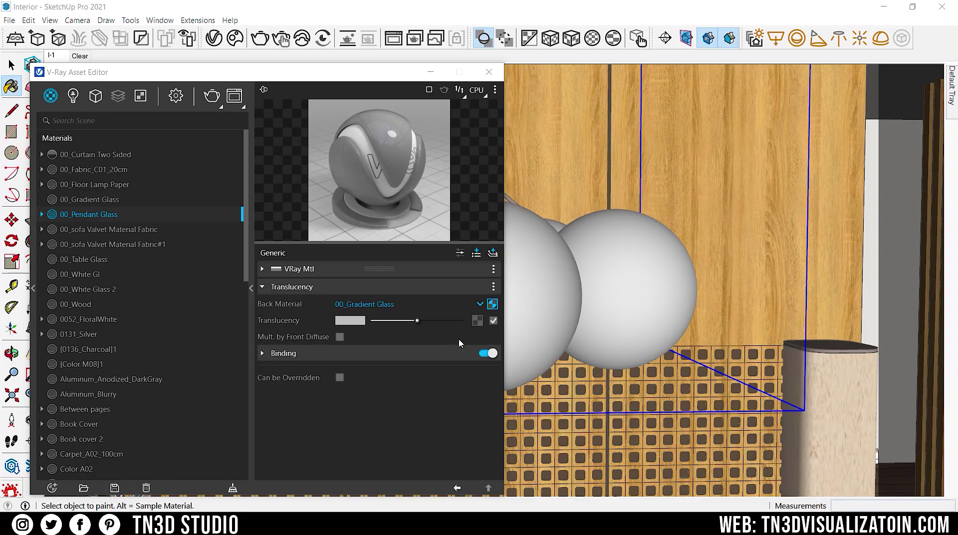
Map a vertical (Type V) Gradient texture onto the translucency
{"action": "left_click", "coordinate": [478, 321]}
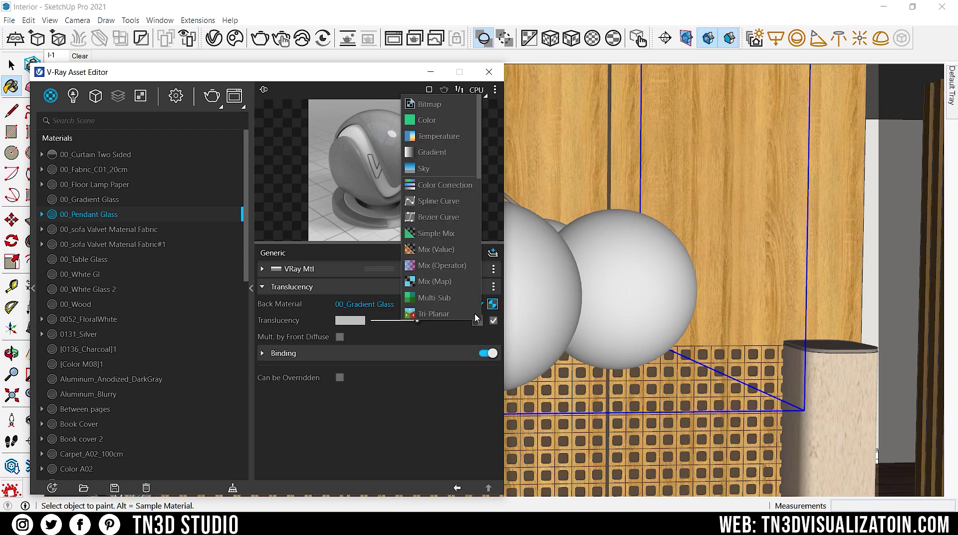
{"action": "left_click", "coordinate": [432, 160]}
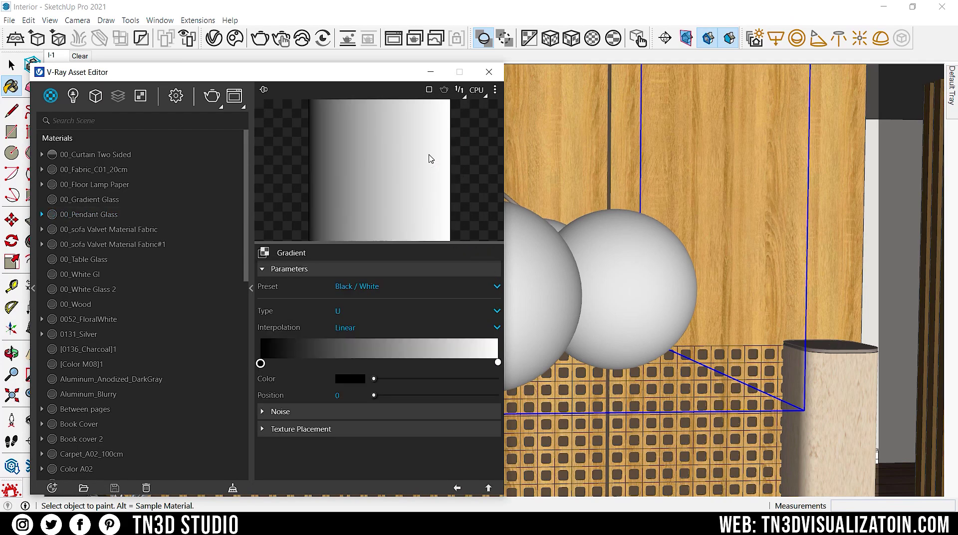
{"action": "left_click", "coordinate": [357, 314]}
{"action": "left_click", "coordinate": [343, 325]}
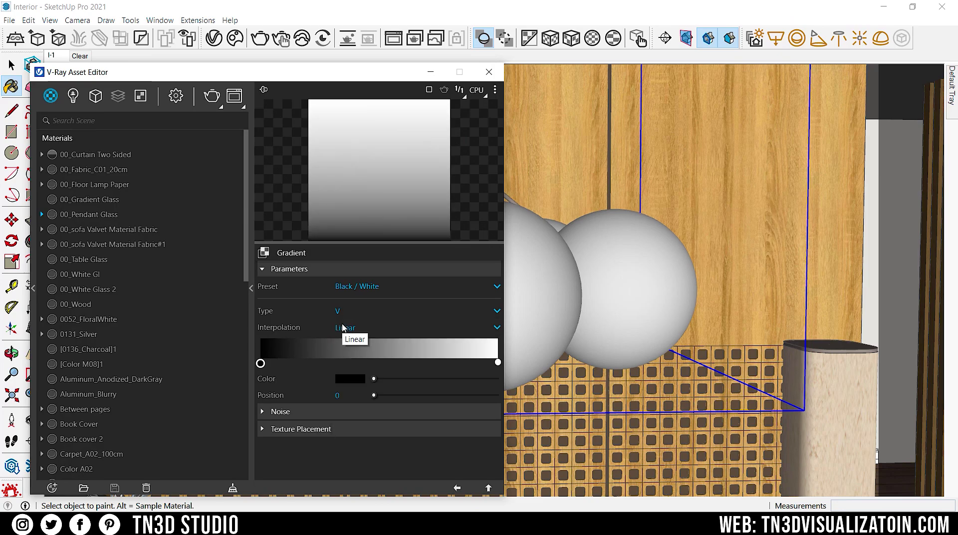
Set gradient stops to white and black, adding a grey middle stop near 0.23
{"action": "left_click", "coordinate": [361, 380]}
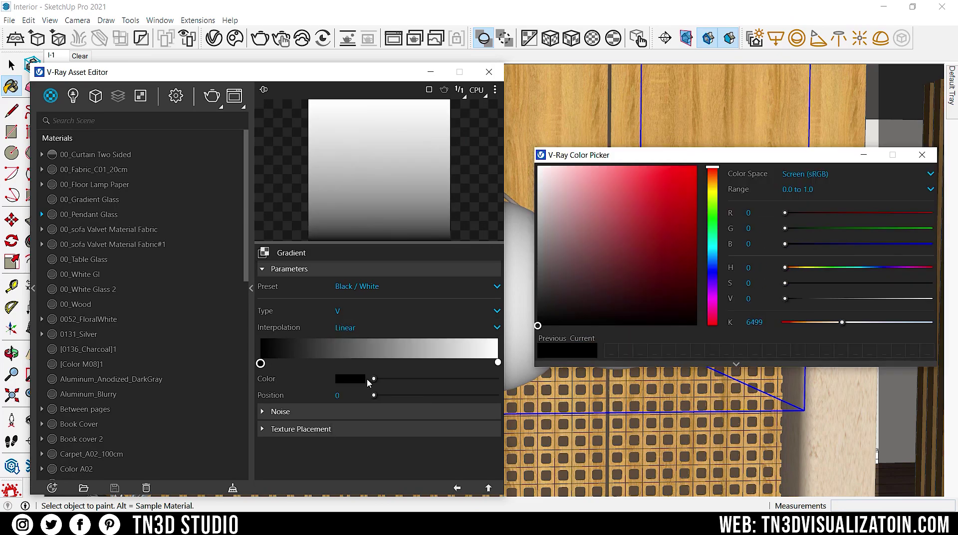
{"action": "left_click", "coordinate": [566, 259]}
{"action": "left_click_drag", "start_coordinate": [565, 259], "coordinate": [539, 167]}
{"action": "left_click", "coordinate": [498, 363]}
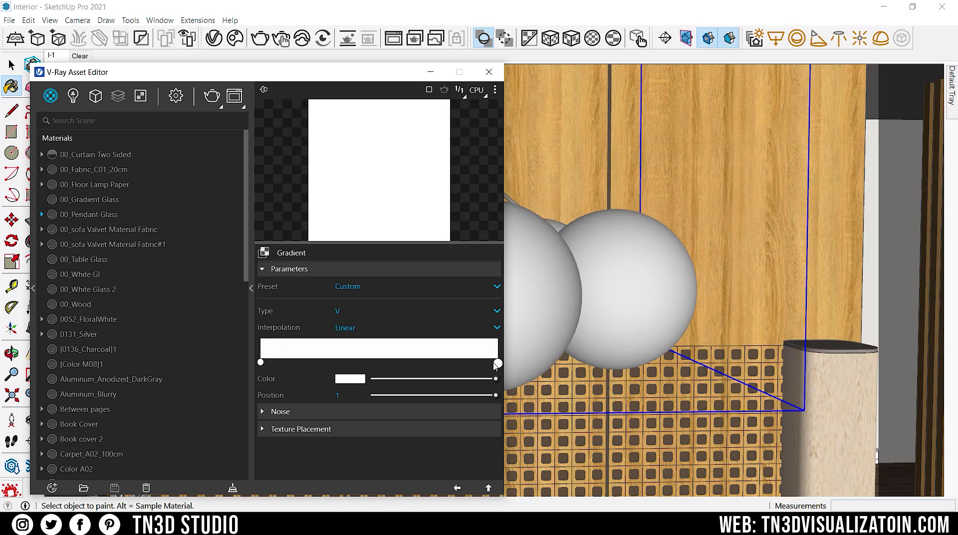
{"action": "left_click", "coordinate": [351, 380]}
{"action": "left_click", "coordinate": [378, 378]}
{"action": "left_click", "coordinate": [922, 155]}
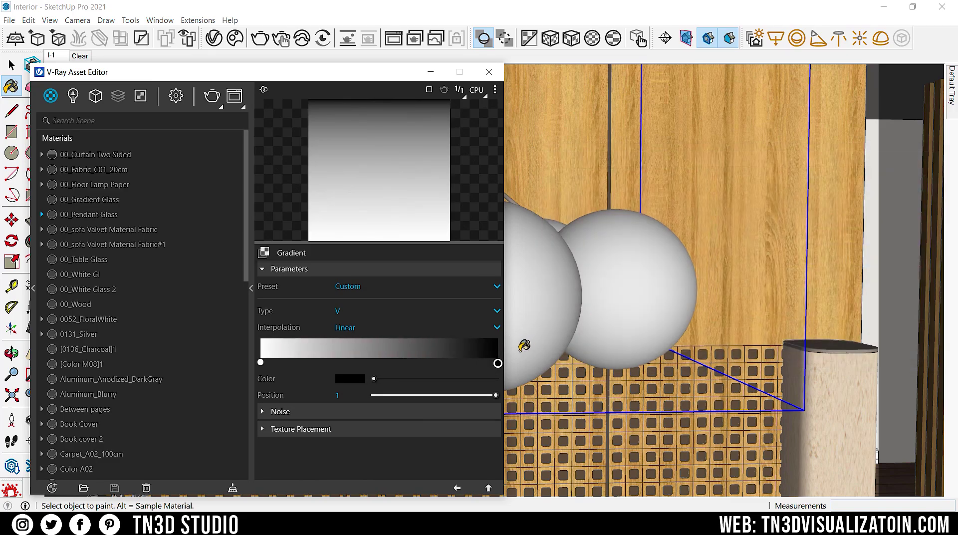
{"action": "left_click", "coordinate": [376, 357]}
{"action": "double_click", "coordinate": [374, 363]}
{"action": "left_click", "coordinate": [522, 246]}
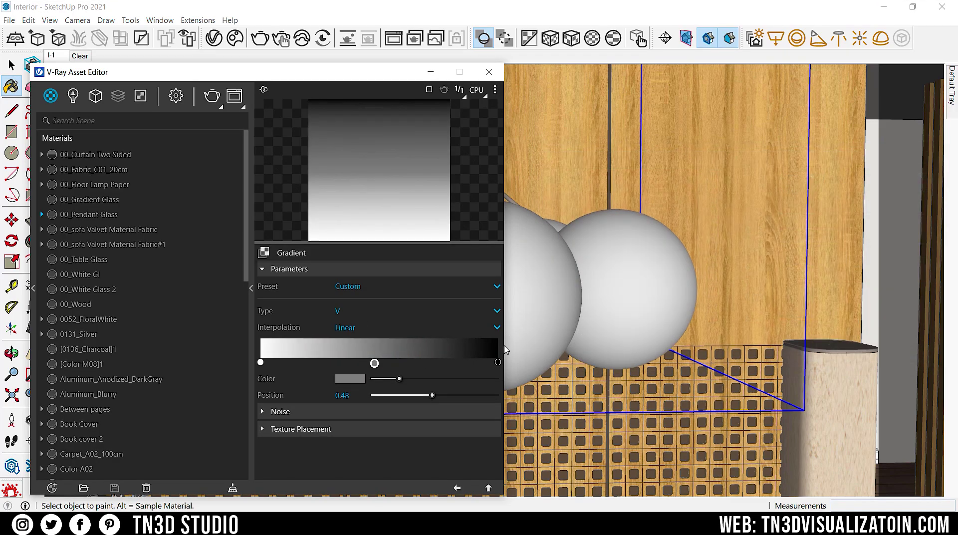
{"action": "left_click_drag", "start_coordinate": [374, 363], "coordinate": [315, 363]}
Use Smooth interpolation, place the middle stop at 0.27 and the black stop at the end
{"action": "left_click", "coordinate": [360, 328]}
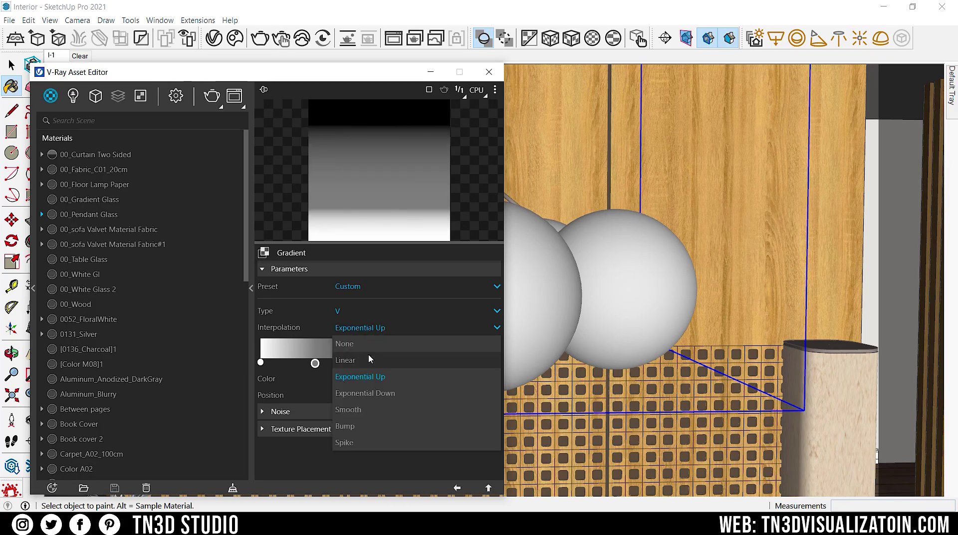
{"action": "left_click", "coordinate": [376, 341]}
{"action": "left_click", "coordinate": [370, 327]}
{"action": "left_click", "coordinate": [366, 399]}
{"action": "left_click_drag", "start_coordinate": [455, 362], "coordinate": [498, 363]}
{"action": "left_click_drag", "start_coordinate": [315, 363], "coordinate": [325, 362]}
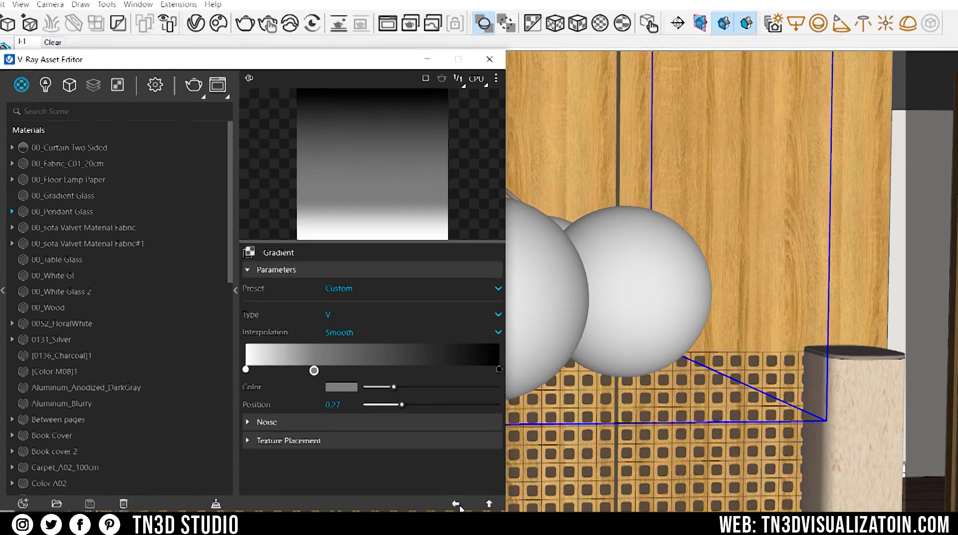
{"action": "left_click", "coordinate": [456, 504]}
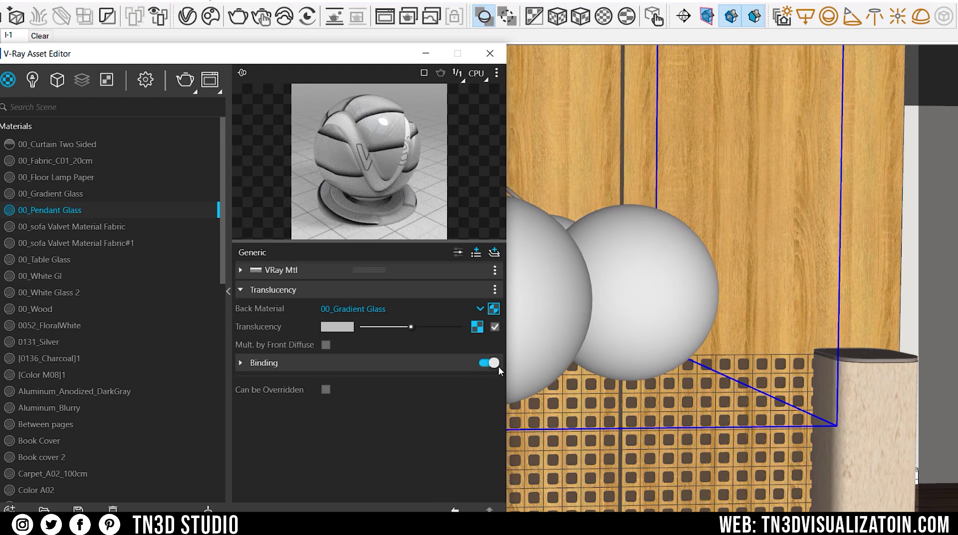
Set the pendant glass Binding texture mode to Texture Helper
{"action": "left_click", "coordinate": [265, 364]}
{"action": "left_click", "coordinate": [340, 417]}
{"action": "left_click", "coordinate": [357, 454]}
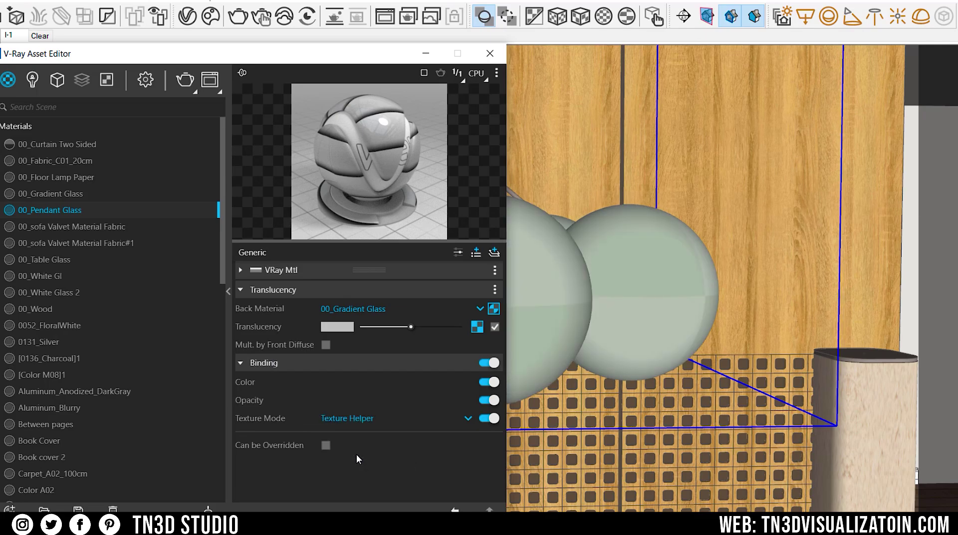
{"action": "left_click", "coordinate": [492, 53]}
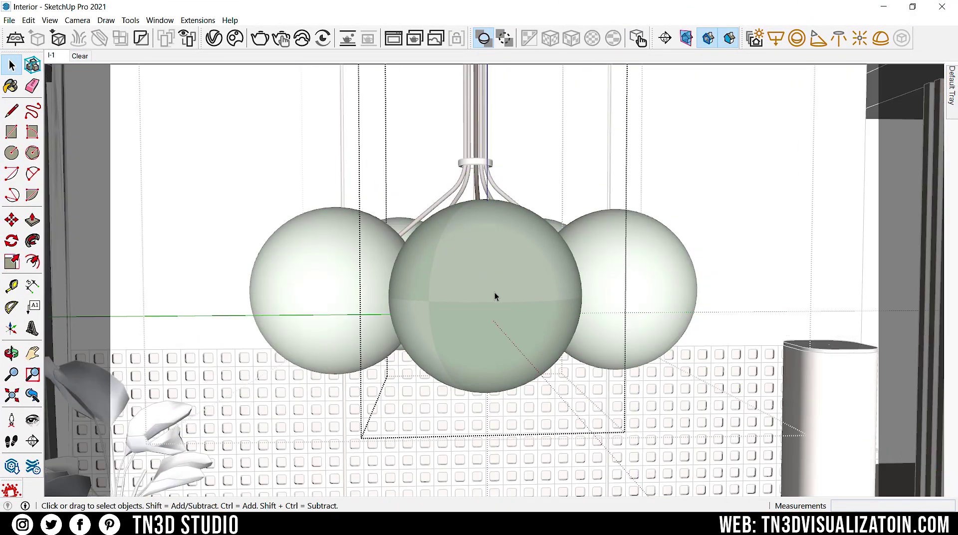
Apply a fitted spherical projection to the pendant lamp group
{"action": "left_click", "coordinate": [495, 296]}
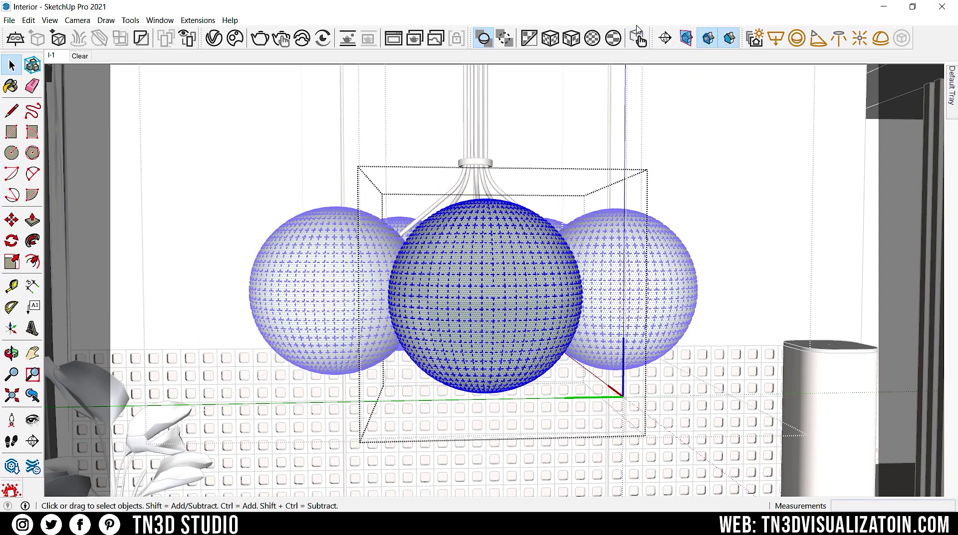
{"action": "left_click", "coordinate": [613, 39]}
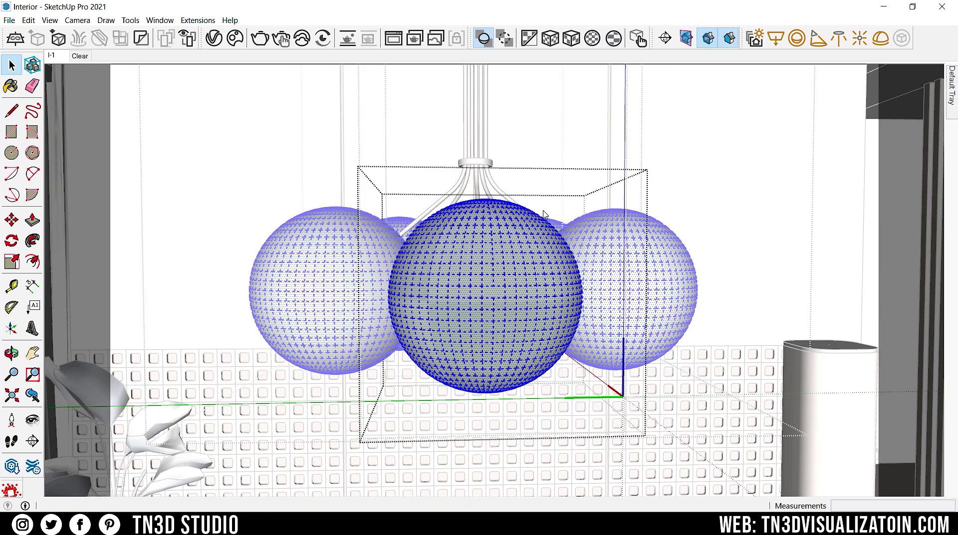
{"action": "left_click", "coordinate": [518, 272]}
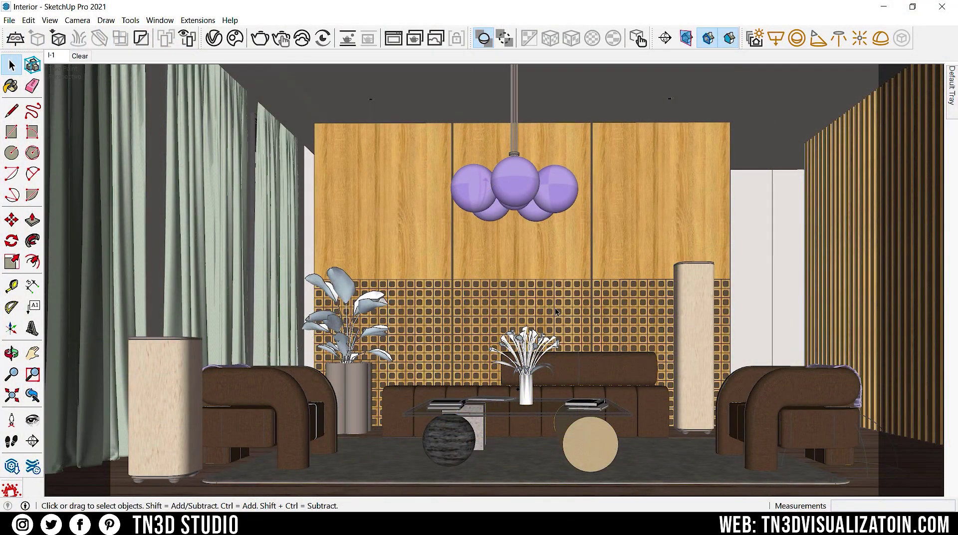
Open the floor lamp group and check its inner light's V-Ray settings
{"action": "scroll", "coordinate": [680, 372], "scroll_direction": "up", "scroll_amount": 6}
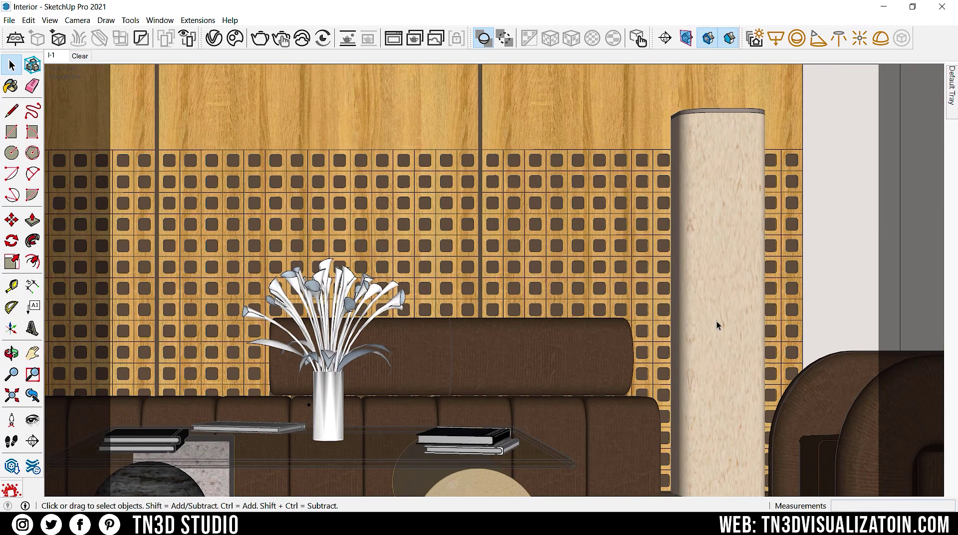
{"action": "key", "text": "ctrl+shift+m"}
{"action": "left_click", "coordinate": [716, 325]}
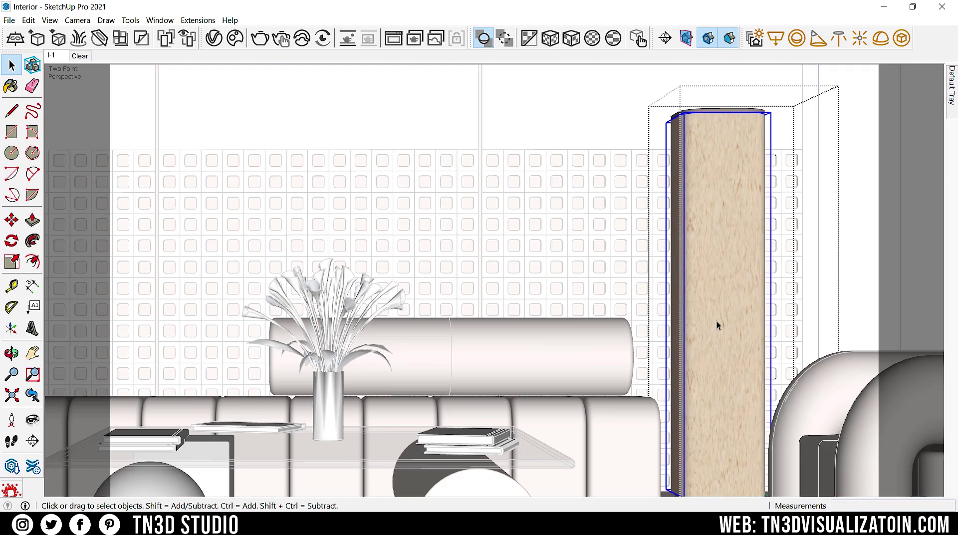
{"action": "double_click", "coordinate": [717, 309]}
{"action": "left_click", "coordinate": [717, 294]}
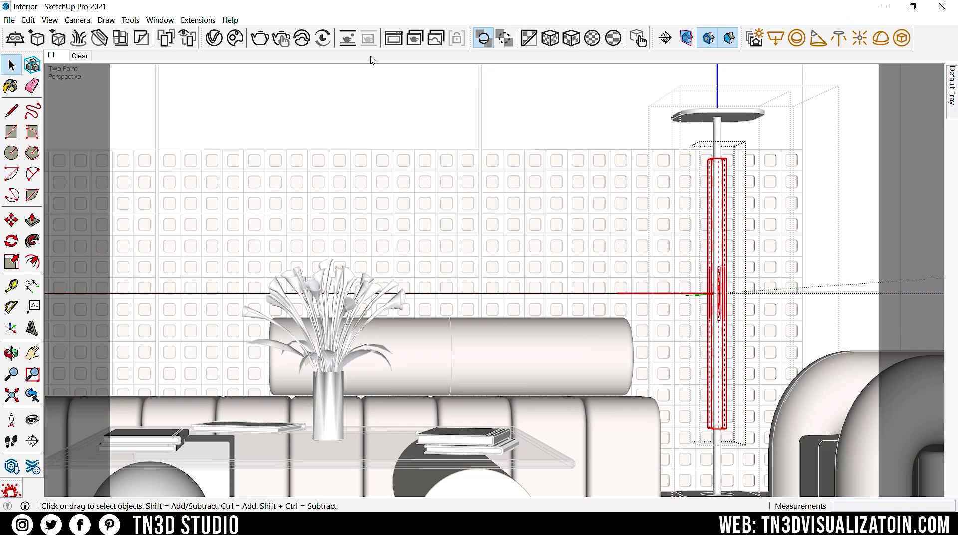
{"action": "left_click", "coordinate": [214, 38]}
{"action": "key", "text": "Escape"}
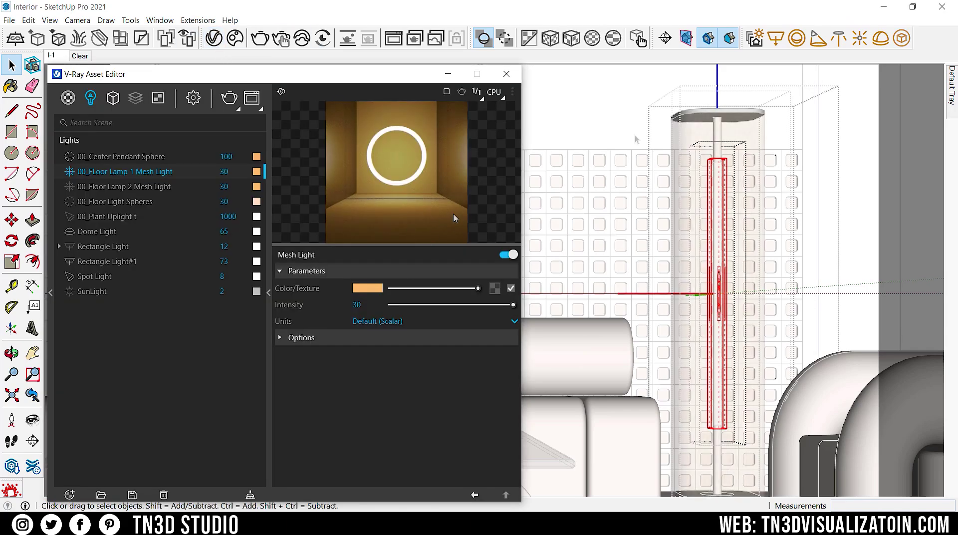
Show textures again and sample the shade's 00_Floor Lamp Paper material
{"action": "key", "text": "ctrl+shift+m"}
{"action": "key", "text": "b"}
{"action": "key", "text": "alt"}
{"action": "left_click", "coordinate": [692, 143], "text": "alt"}
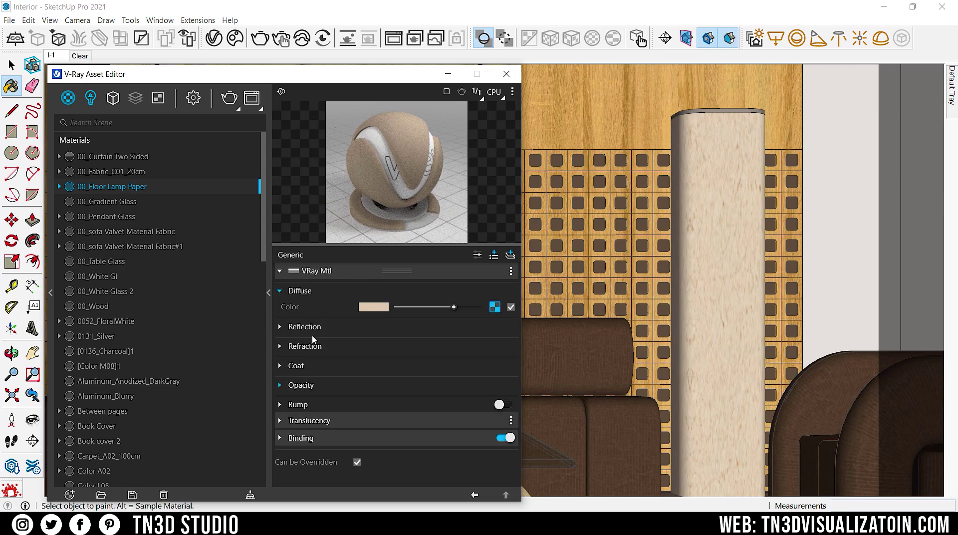
Expand the 00_Floor Lamp Paper translucency settings, then scroll back up to the Diffuse section
{"action": "left_click", "coordinate": [303, 421]}
{"action": "scroll", "coordinate": [324, 350], "scroll_direction": "down", "scroll_amount": 1}
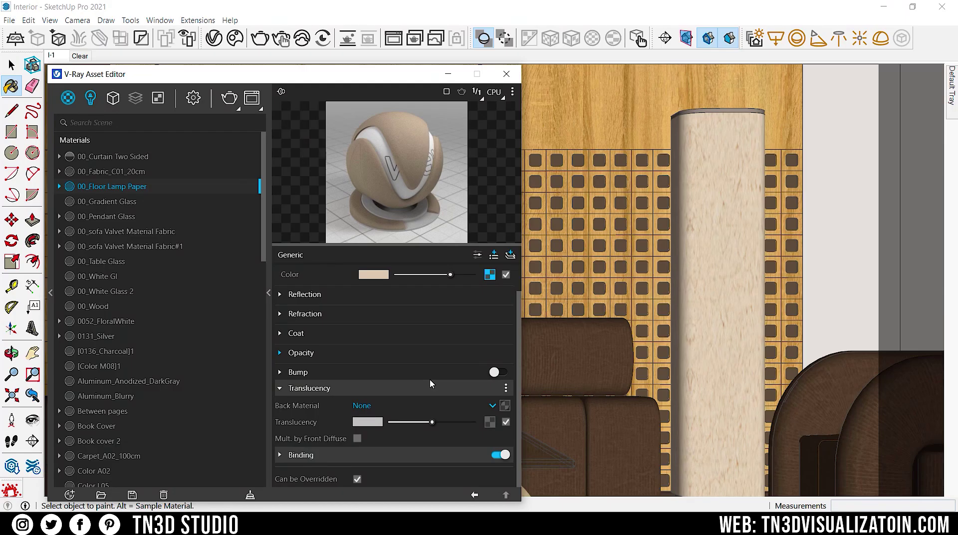
{"action": "scroll", "coordinate": [399, 370], "scroll_direction": "up", "scroll_amount": 1}
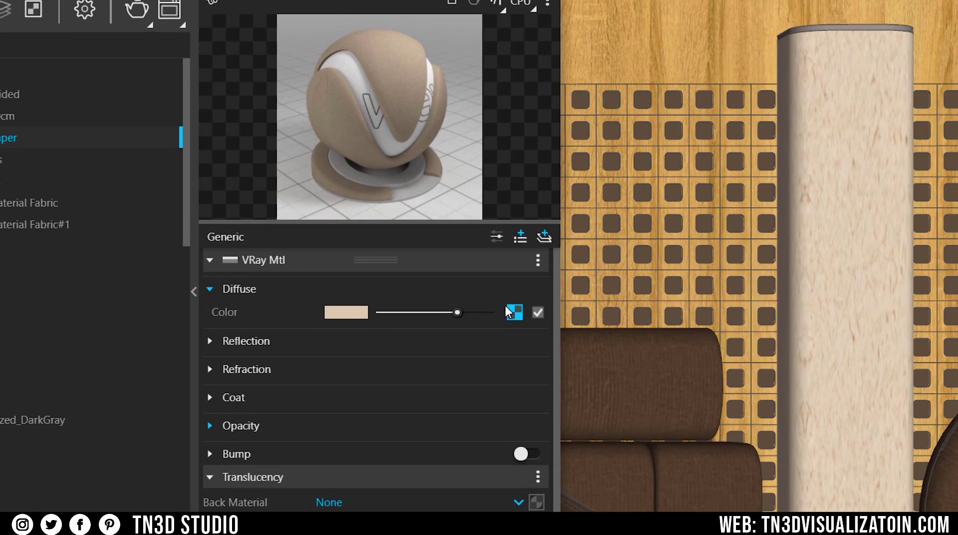
Wrap the diffuse paper bitmap in a Mix (Operator) map as Texture A
{"action": "right_click", "coordinate": [515, 312]}
{"action": "mouse_move", "coordinate": [493, 392]}
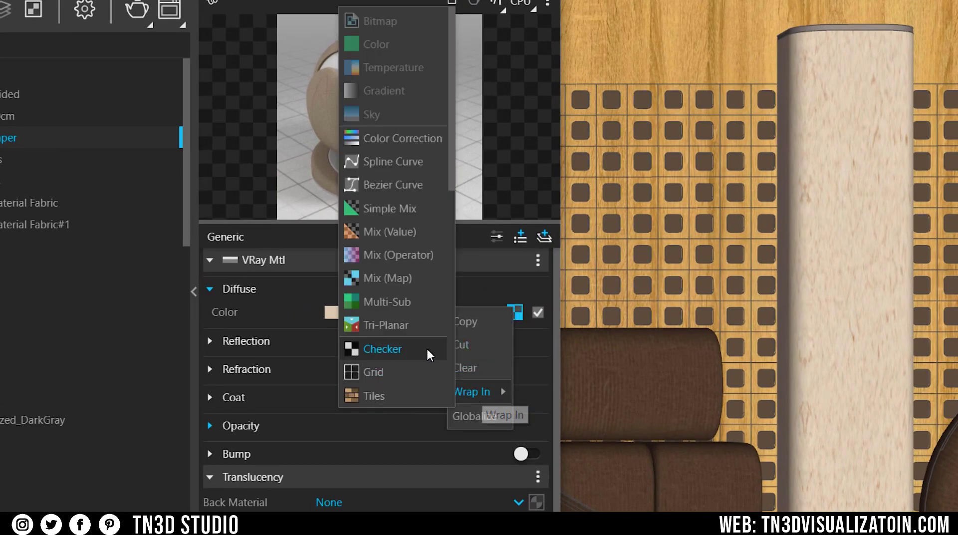
{"action": "left_click", "coordinate": [408, 261]}
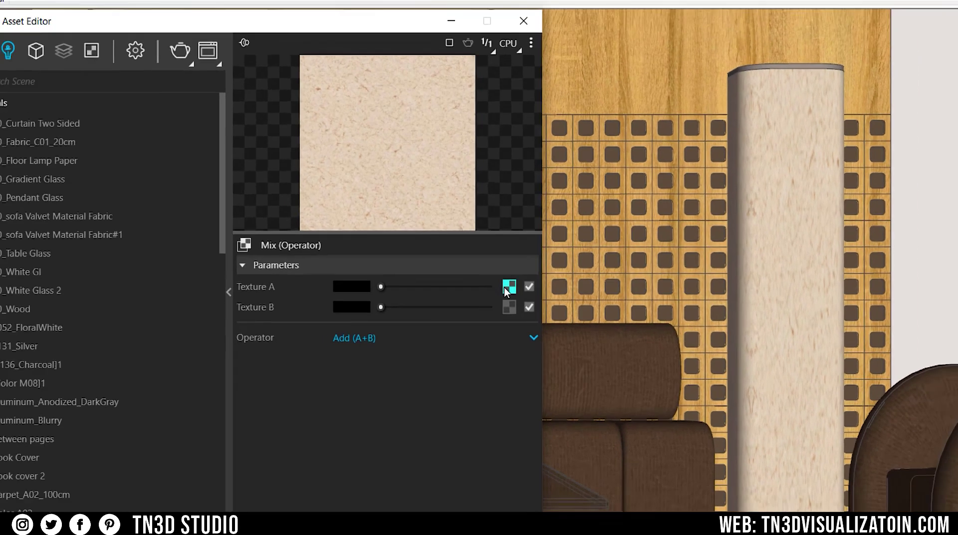
{"action": "left_click", "coordinate": [522, 285]}
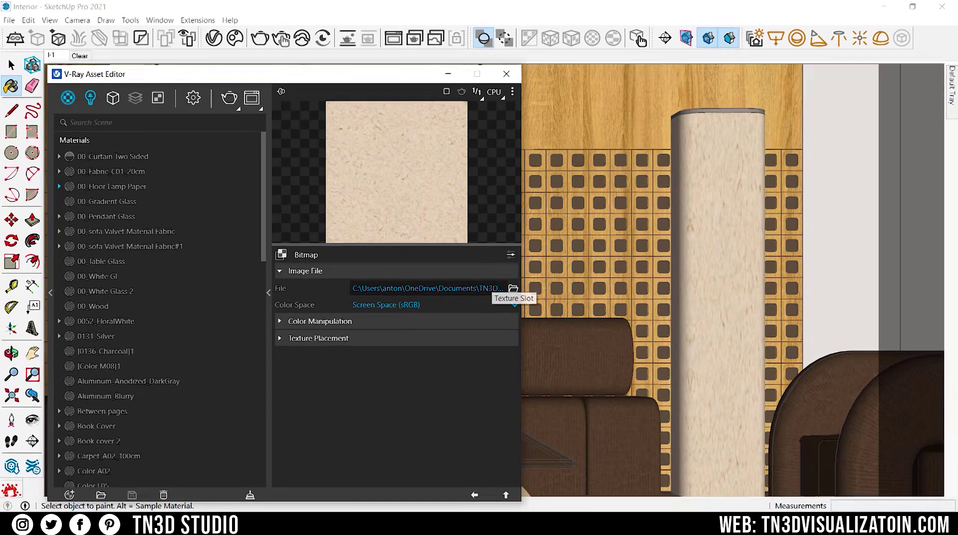
{"action": "left_click", "coordinate": [475, 495]}
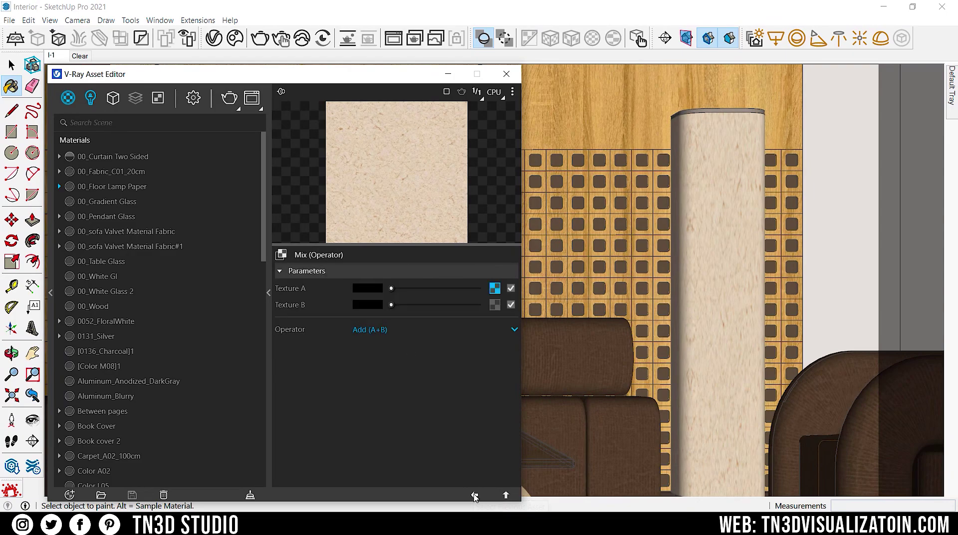
Make the Mix map's Texture B a Grid texture
{"action": "left_click", "coordinate": [494, 305]}
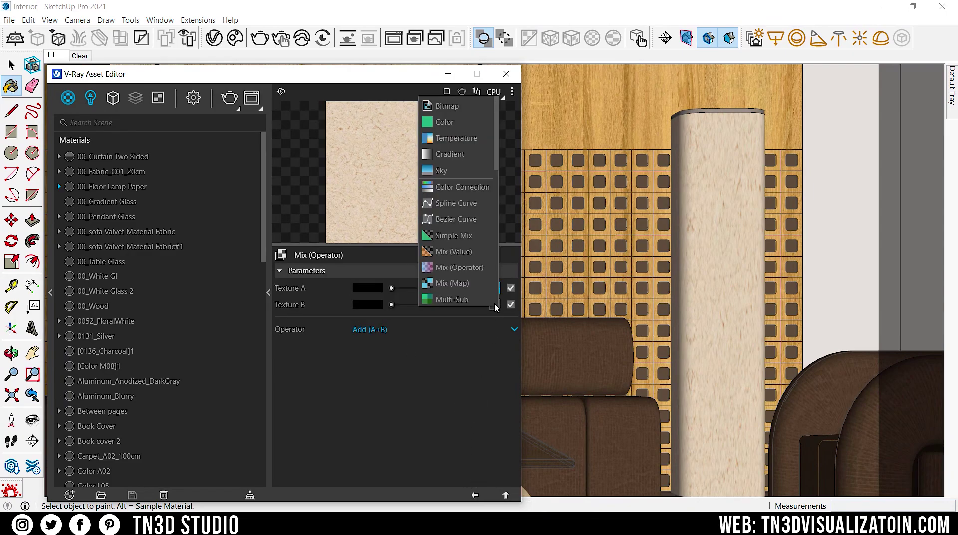
{"action": "scroll", "coordinate": [452, 199], "scroll_direction": "down", "scroll_amount": 2}
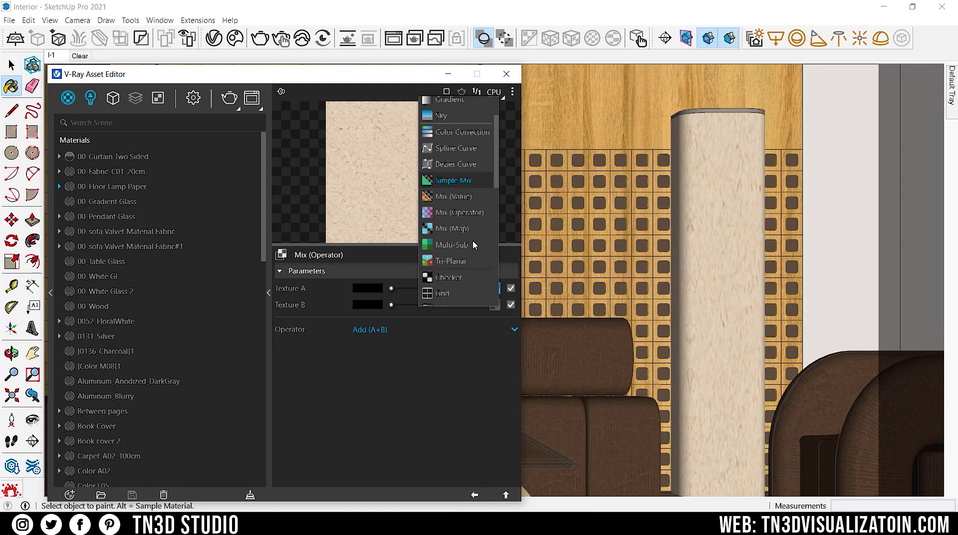
{"action": "left_click", "coordinate": [441, 286]}
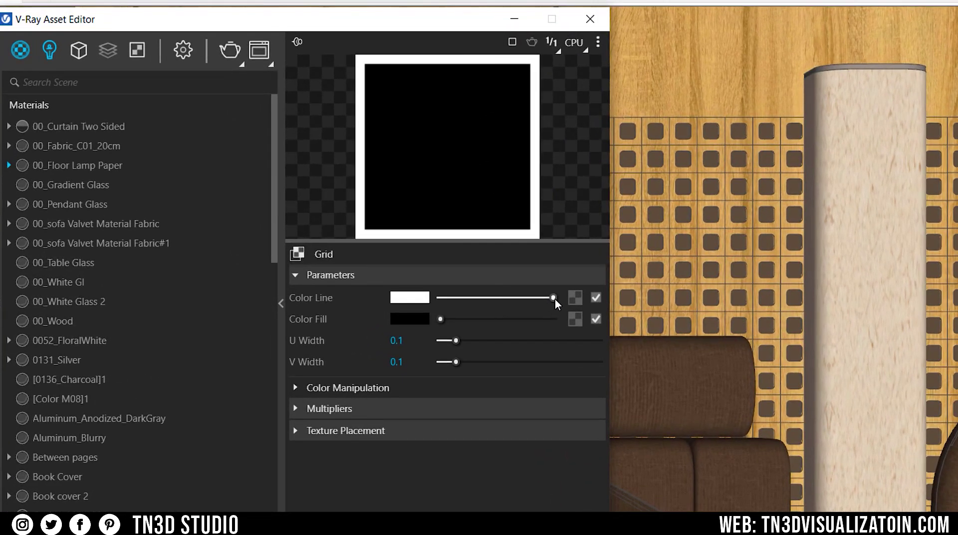
Set the Grid to black lines on white fill, U Width 0 and V Width 0.2
{"action": "left_click_drag", "start_coordinate": [554, 298], "coordinate": [585, 321]}
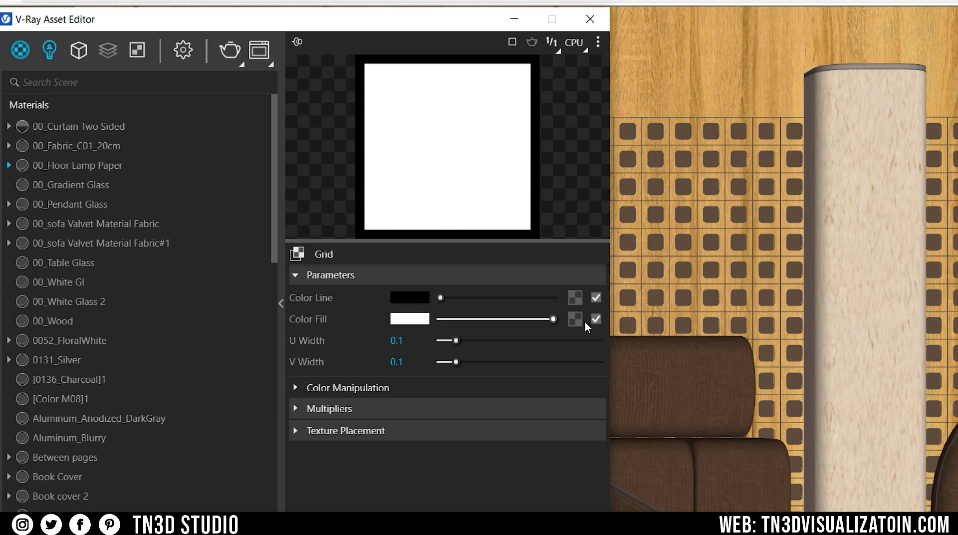
{"action": "left_click", "coordinate": [397, 340]}
{"action": "type", "text": "0"}
{"action": "key", "text": "Return"}
{"action": "left_click", "coordinate": [399, 360]}
{"action": "left_click_drag", "start_coordinate": [398, 360], "coordinate": [409, 360]}
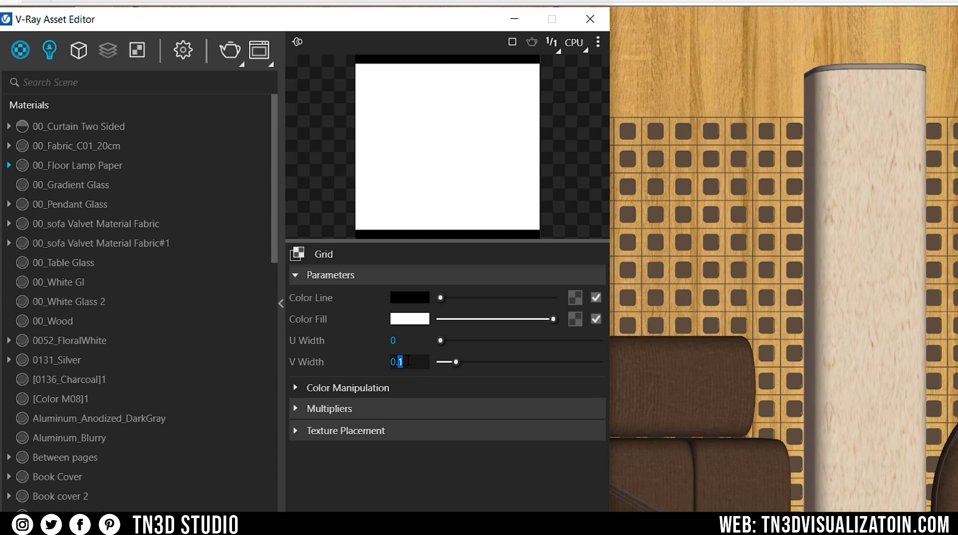
{"action": "key", "text": "Return"}
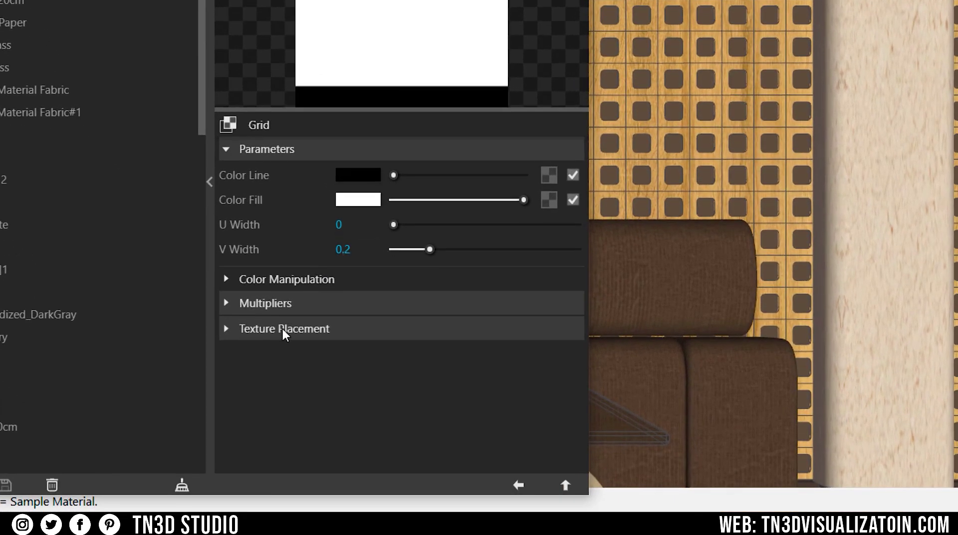
Set the Grid's Texture Placement Repeat V to 60
{"action": "left_click", "coordinate": [280, 330]}
{"action": "scroll", "coordinate": [280, 332], "scroll_direction": "down", "scroll_amount": 1}
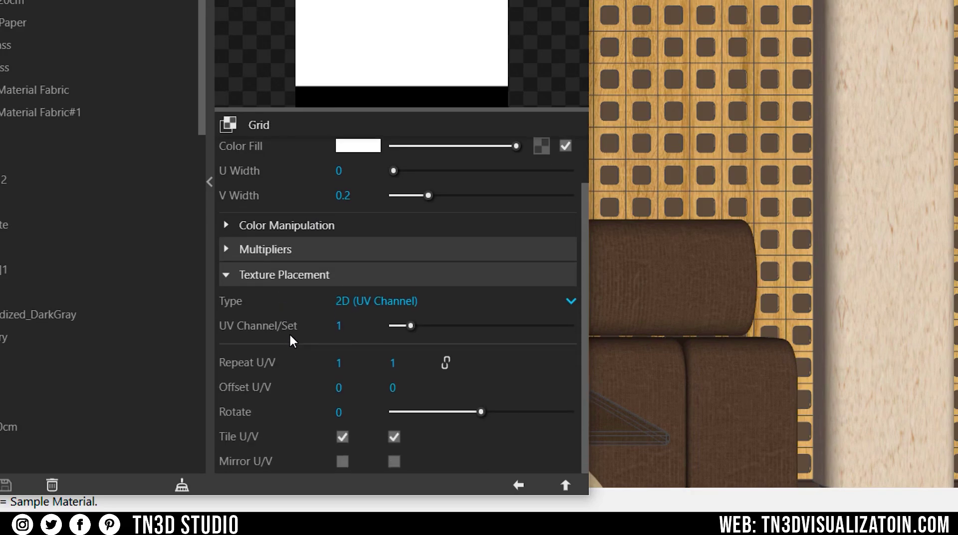
{"action": "left_click", "coordinate": [400, 362]}
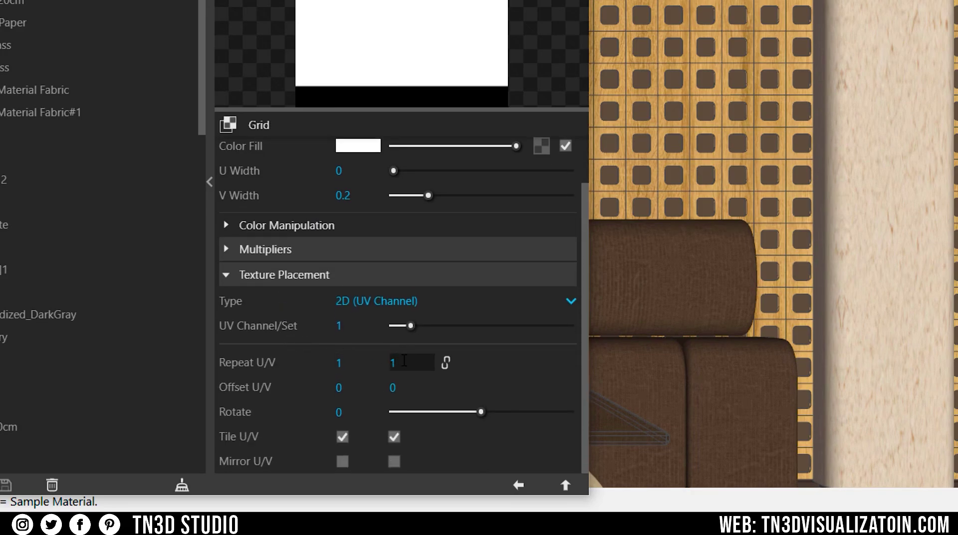
{"action": "type", "text": "2"}
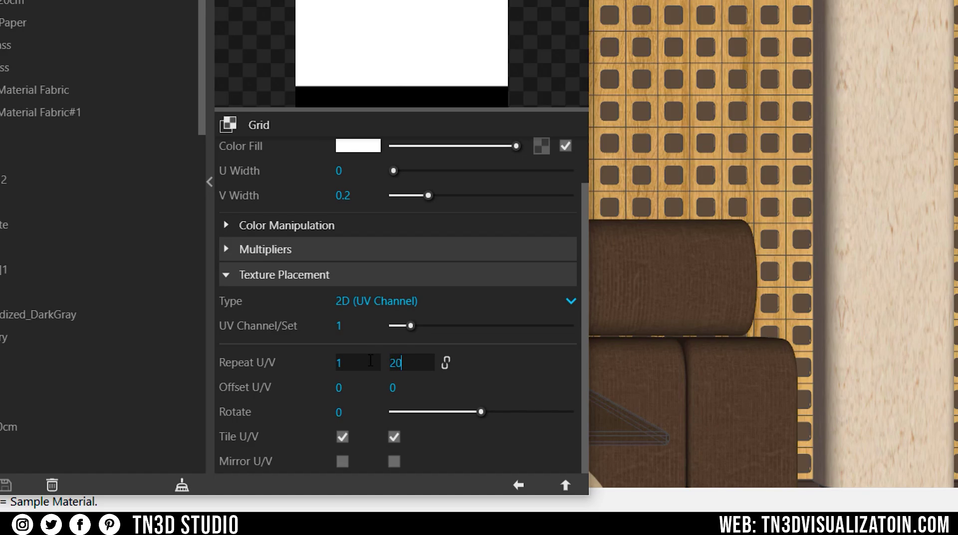
{"action": "type", "text": "0"}
{"action": "key", "text": "Return"}
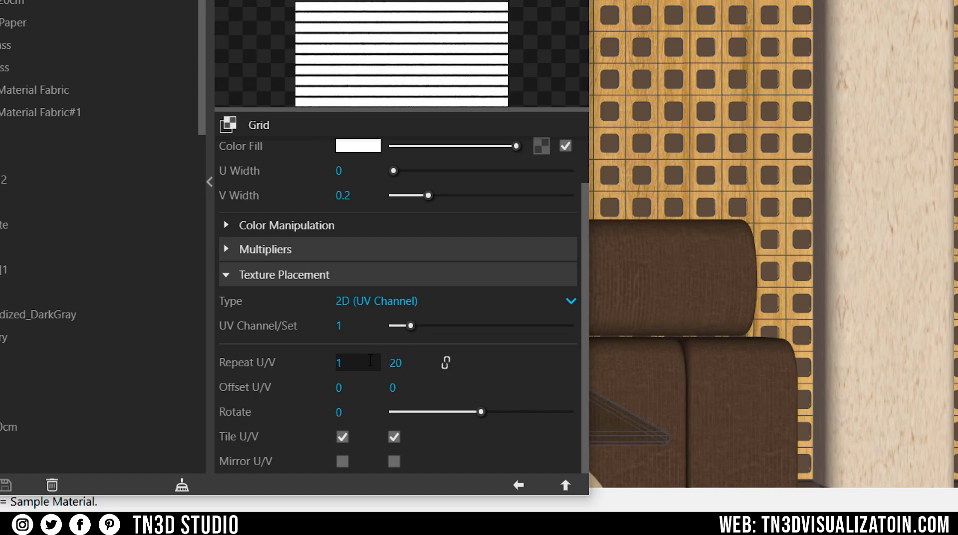
{"action": "left_click", "coordinate": [401, 364]}
{"action": "type", "text": "40"}
{"action": "key", "text": "Return"}
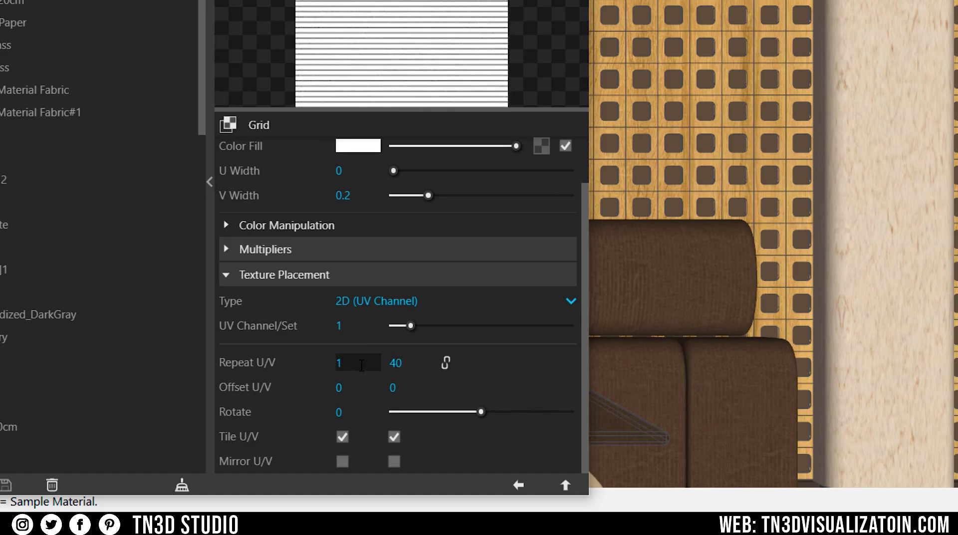
{"action": "left_click_drag", "start_coordinate": [396, 363], "coordinate": [338, 378]}
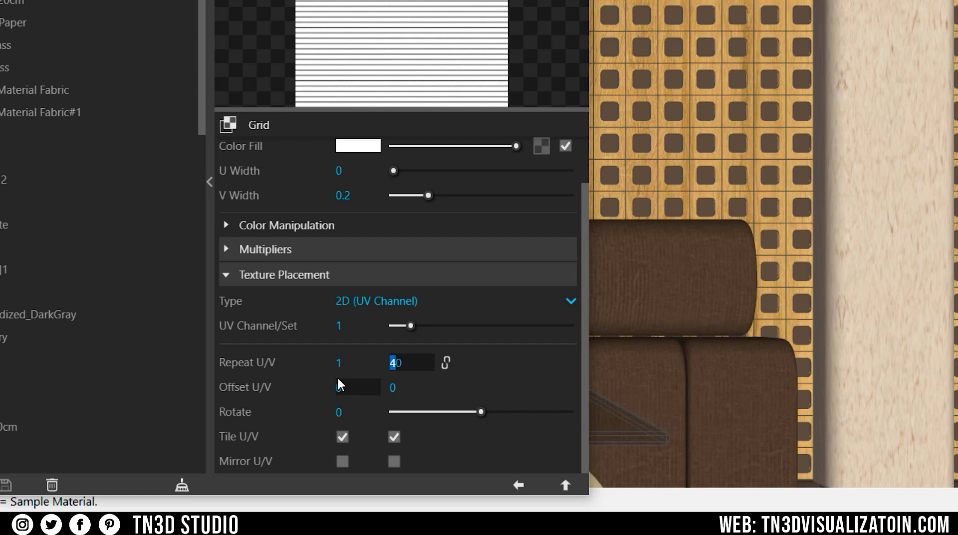
{"action": "type", "text": "6"}
{"action": "key", "text": "Return"}
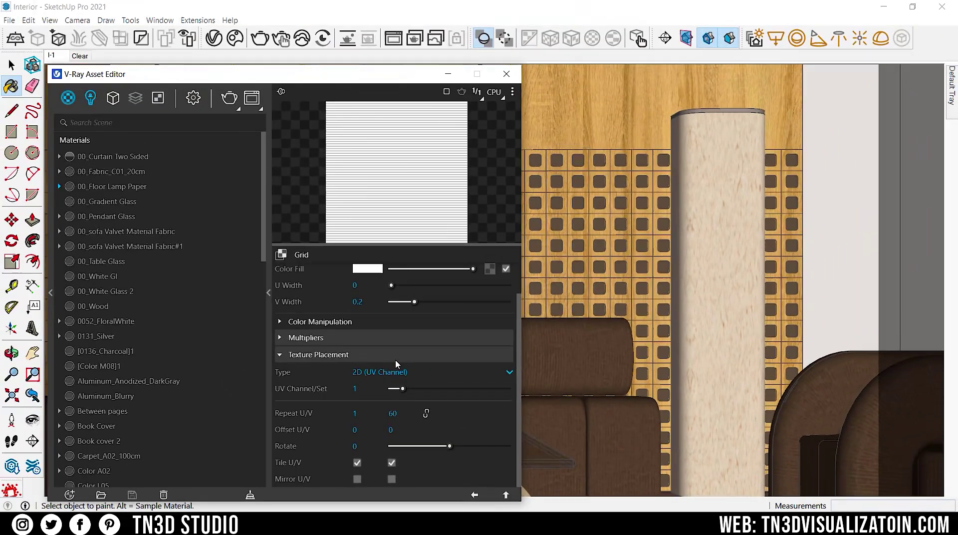
Set the Mix (Operator) to Multiply (A*B) so stripes overlay the paper
{"action": "left_click", "coordinate": [475, 495]}
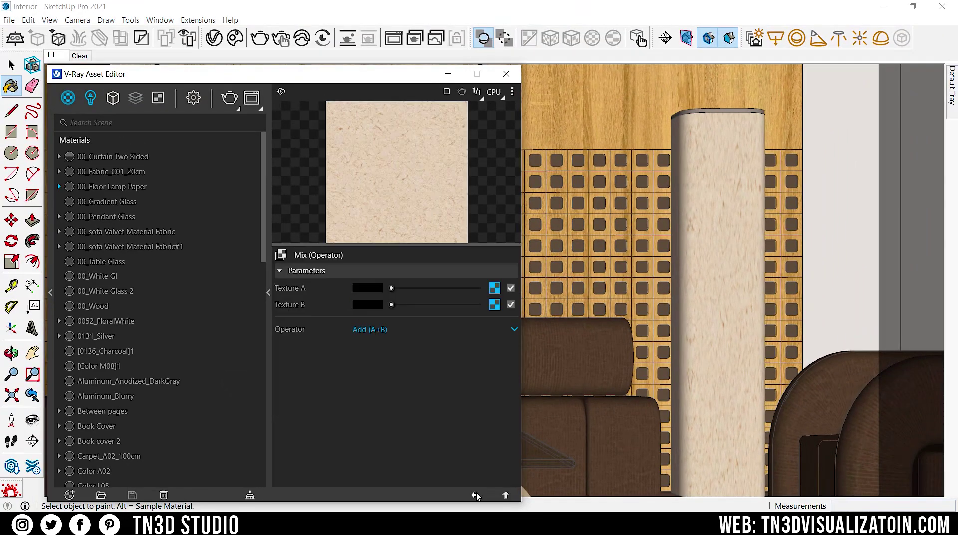
{"action": "left_click", "coordinate": [386, 333]}
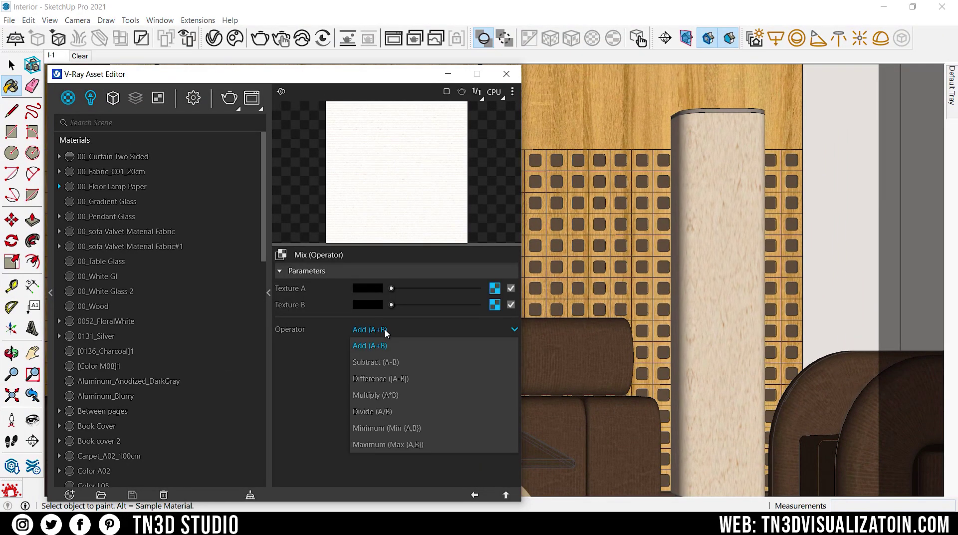
{"action": "left_click", "coordinate": [391, 394]}
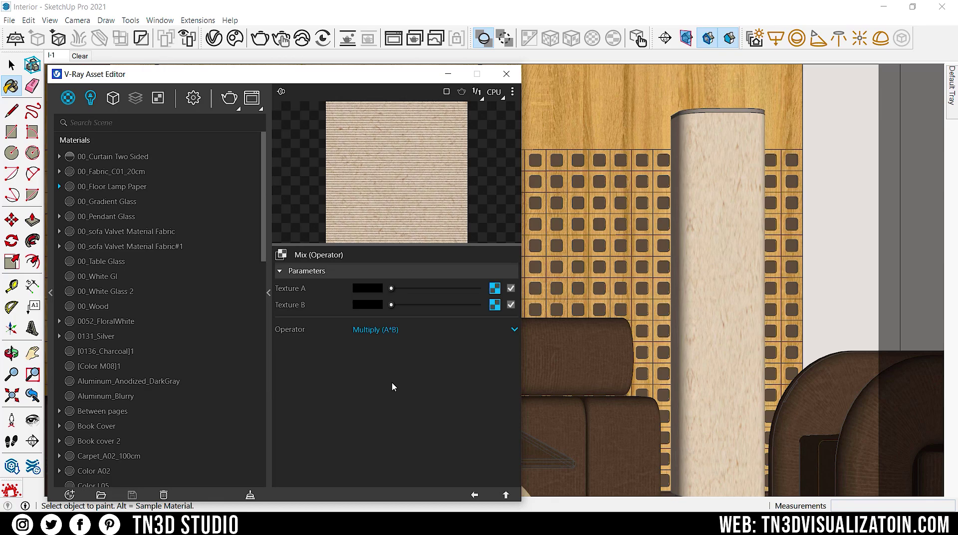
{"action": "left_click", "coordinate": [476, 495]}
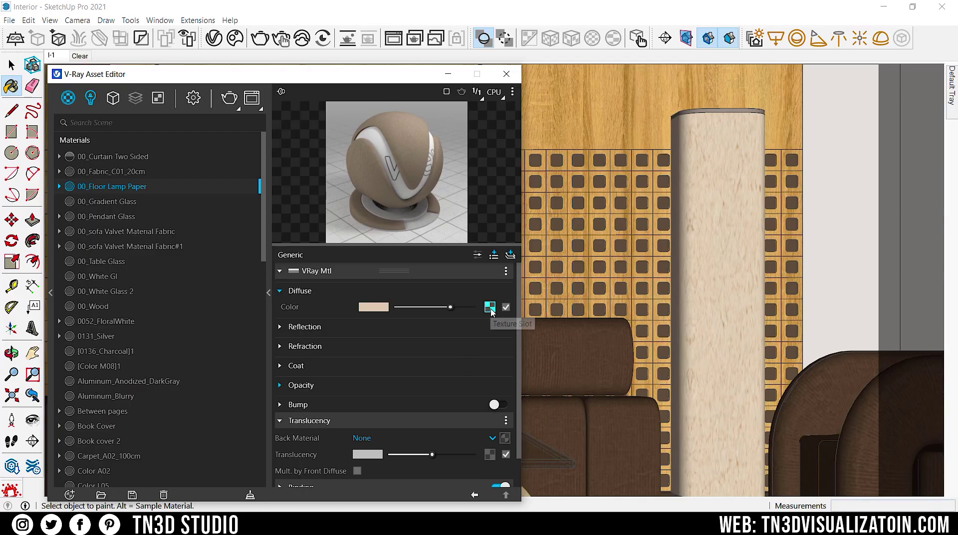
Copy the striped Grid map from Texture B
{"action": "left_click", "coordinate": [492, 308]}
{"action": "right_click", "coordinate": [495, 309]}
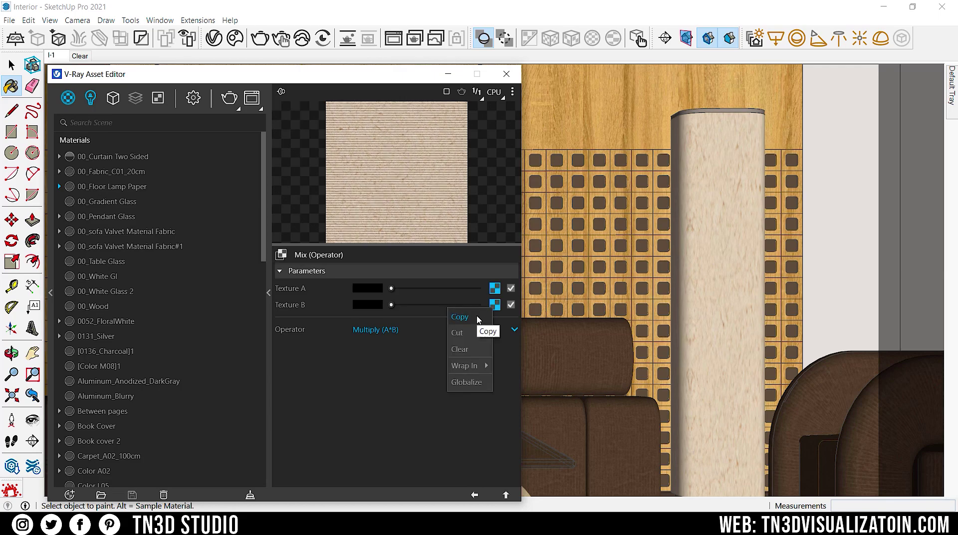
{"action": "left_click", "coordinate": [479, 319]}
{"action": "left_click", "coordinate": [475, 495]}
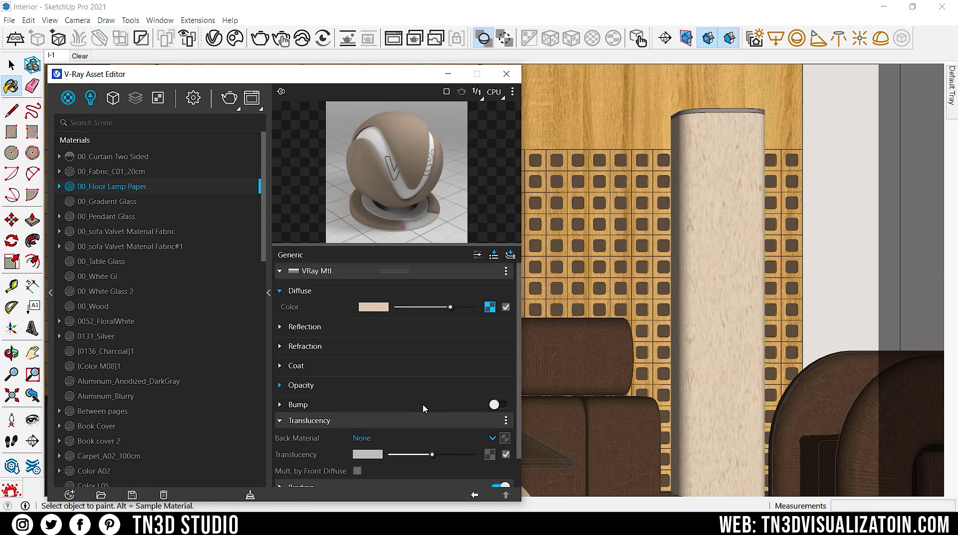